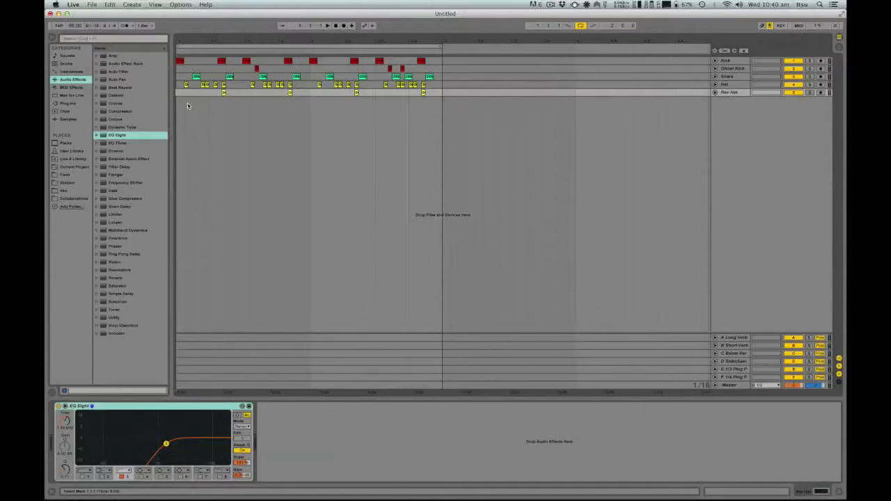
Stop playback, add a MIDI track below the Rev Hat track, and load the Sampler instrument onto it
key(space)
click(182, 103)
key(super+shift+t)
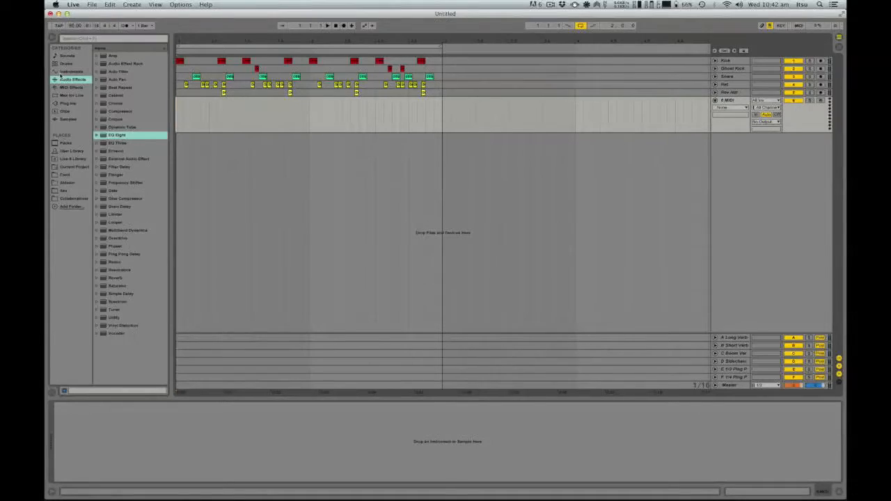
click(64, 71)
click(119, 119)
double_click(118, 120)
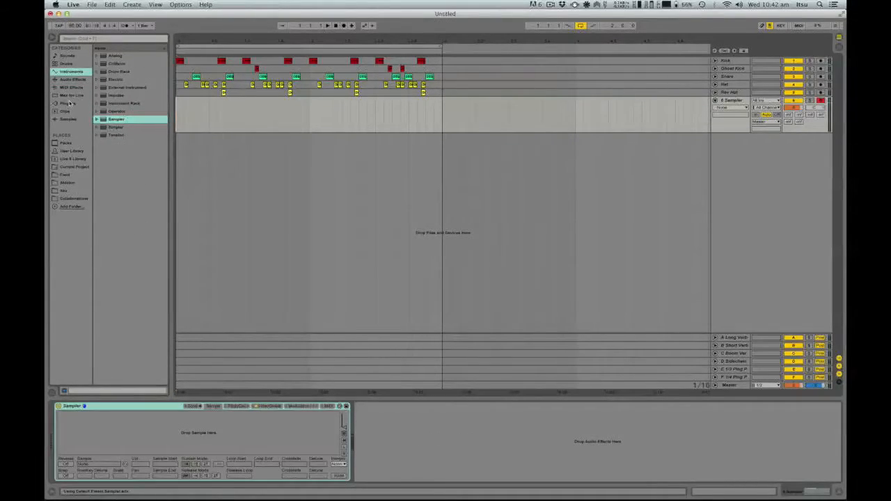
Preview bass samples in the Bass Resampling folder and load "F - Long Multistage LFO Riff" into Sampler
click(65, 175)
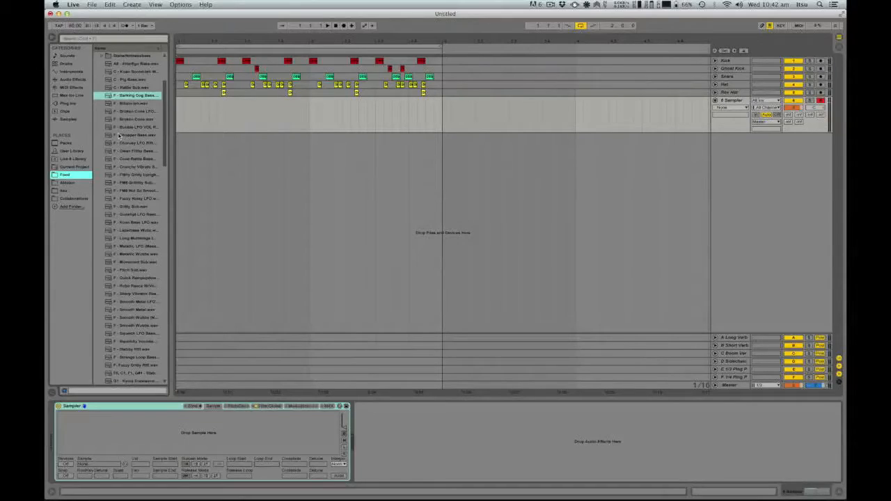
scroll(119, 135, up, 1)
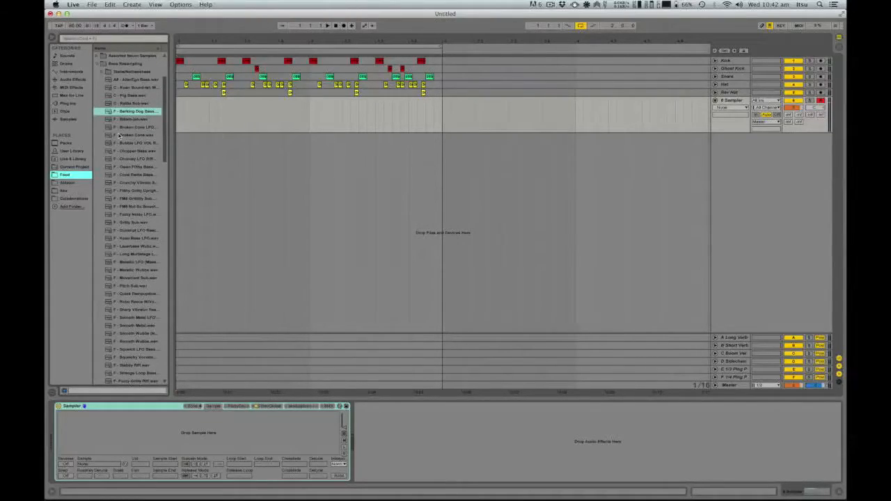
click(139, 168)
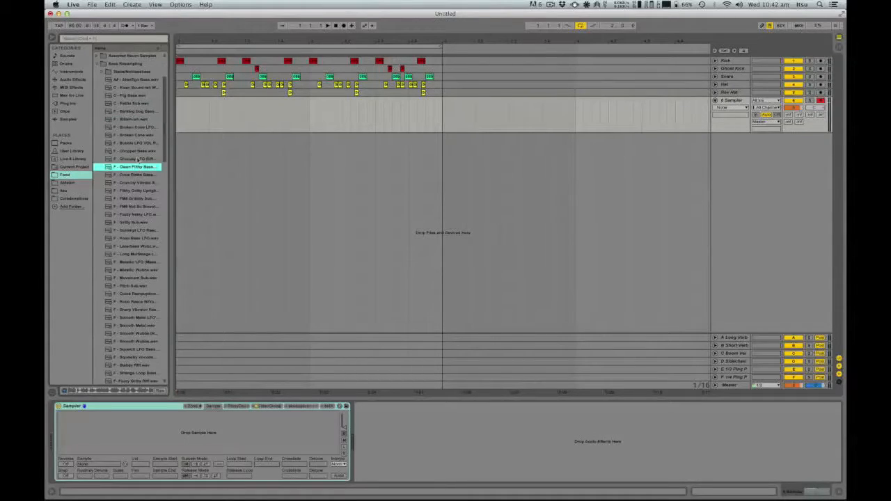
click(135, 112)
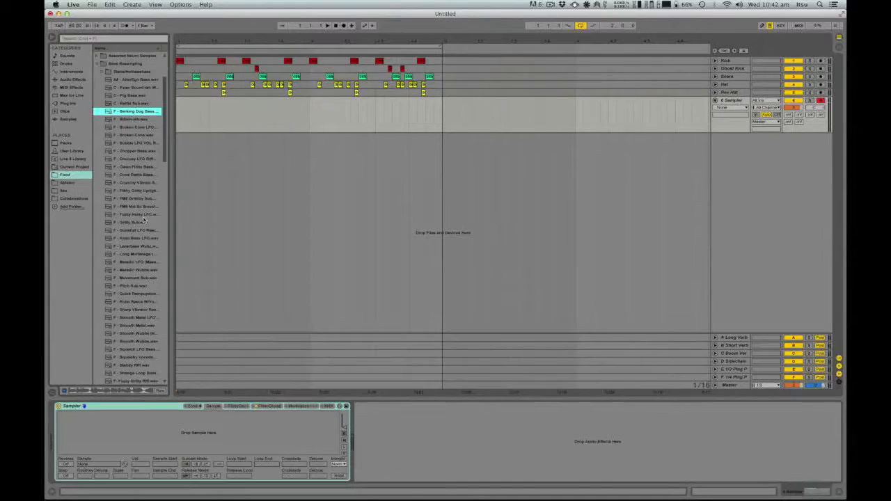
click(124, 255)
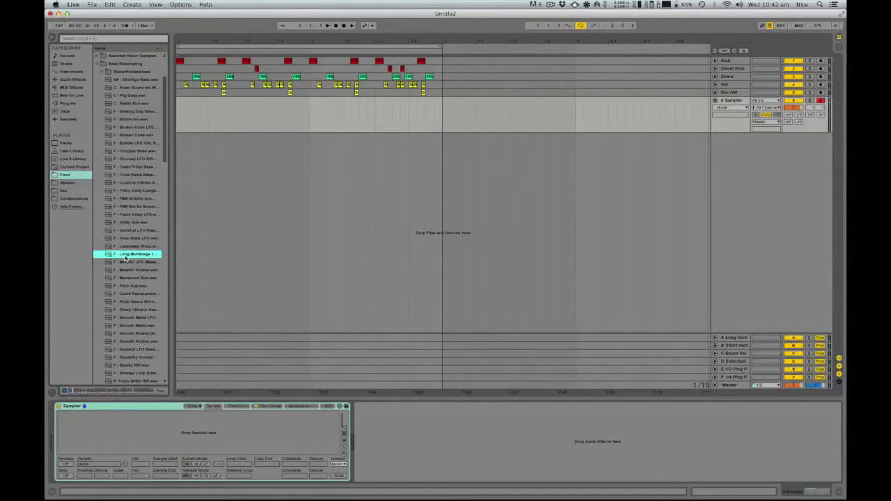
drag(125, 256, 194, 433)
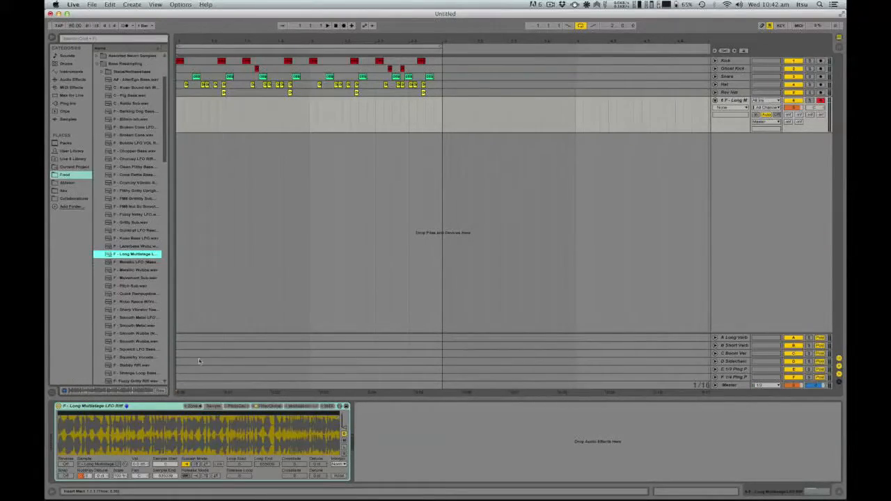
Hide the browser and configure Sampler with its root key set to F and Snap enabled
click(50, 37)
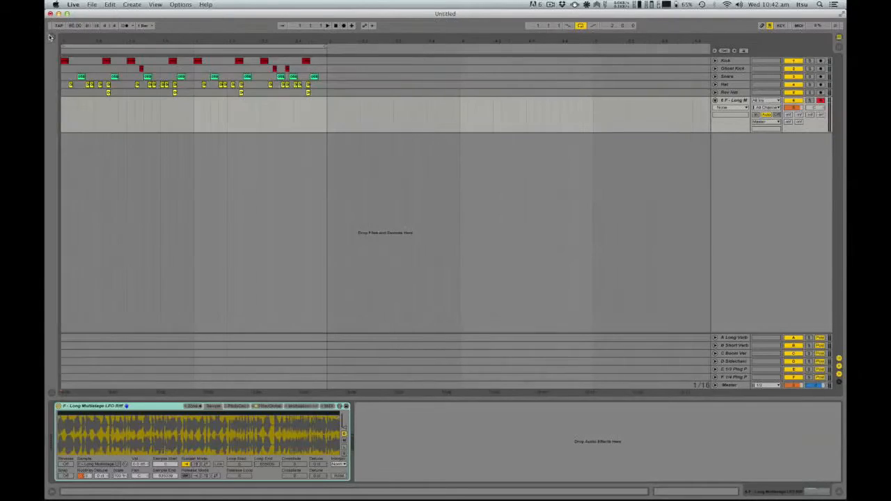
drag(103, 39, 103, 90)
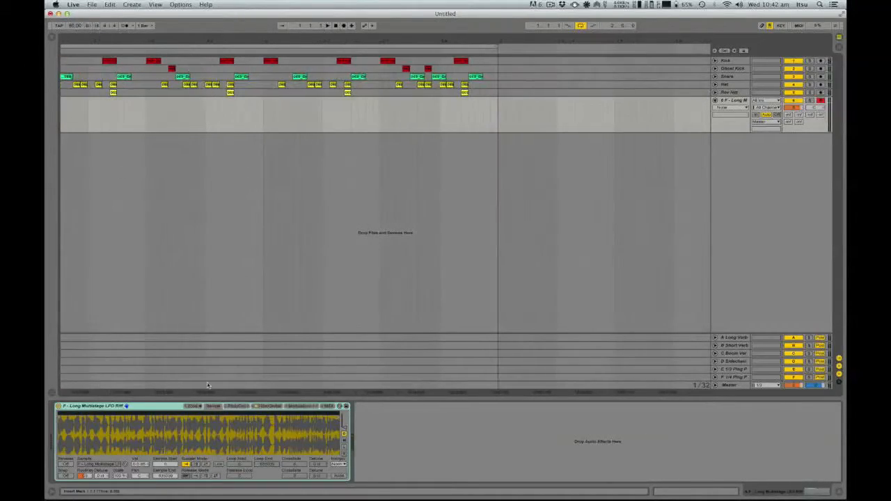
scroll(224, 184, left, 2)
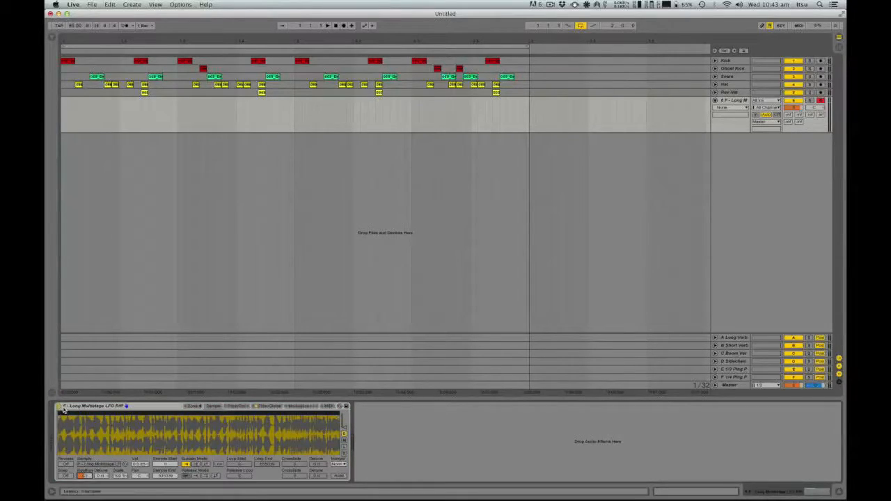
drag(84, 476, 84, 482)
click(68, 476)
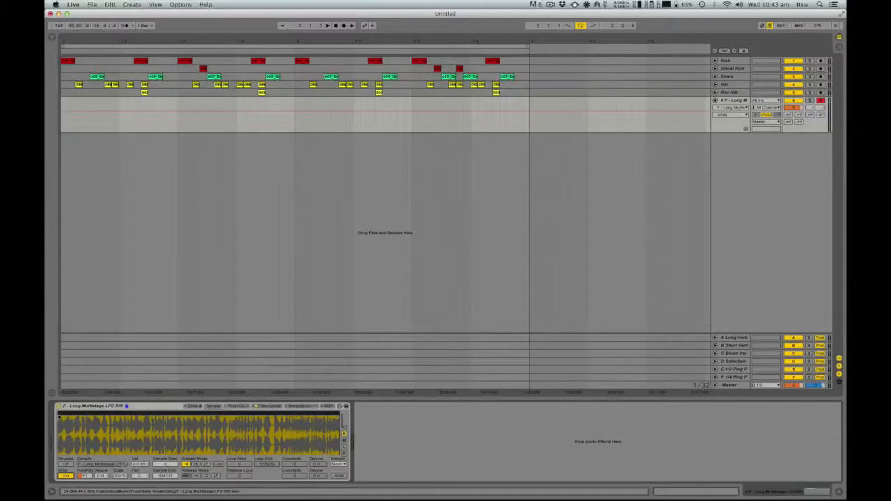
Try trimming the sample to a short section, moving its start point with Snap turned off
drag(59, 416, 150, 416)
mouse_move(339, 415)
mouse_down()
mouse_move(165, 409)
mouse_move(220, 410)
mouse_move(174, 414)
mouse_move(149, 446)
mouse_move(149, 492)
mouse_move(139, 498)
mouse_up()
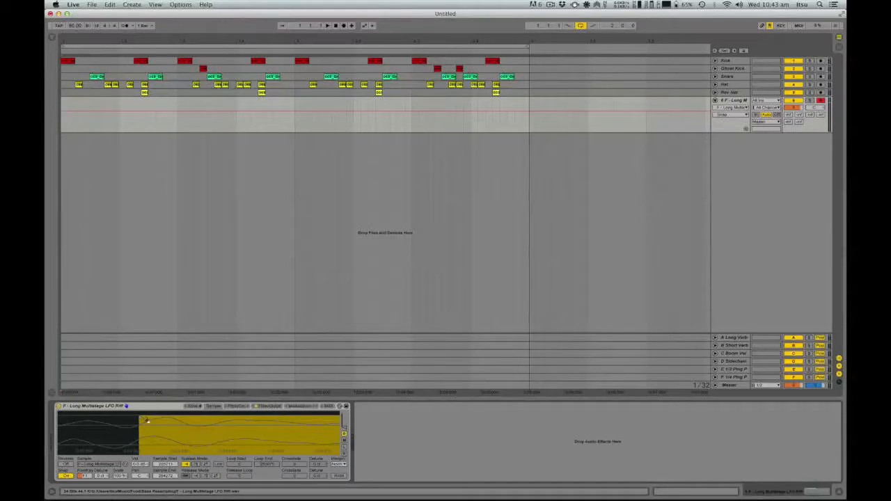
click(71, 475)
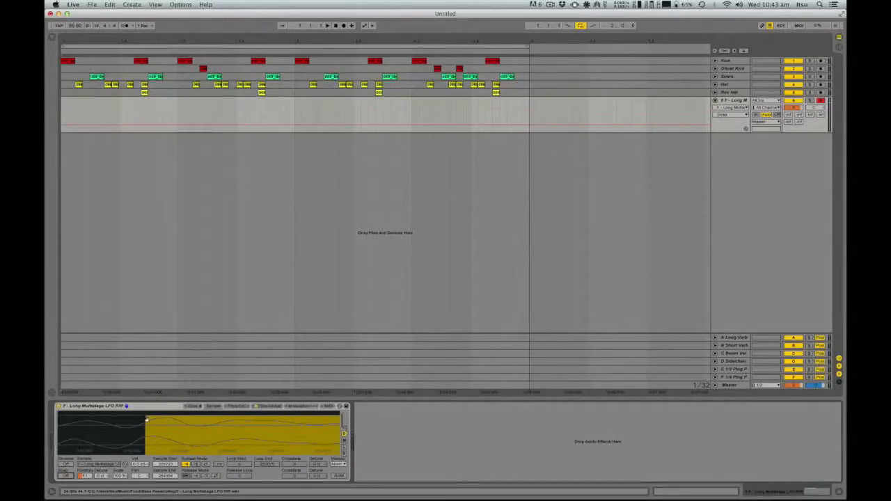
drag(146, 422, 176, 419)
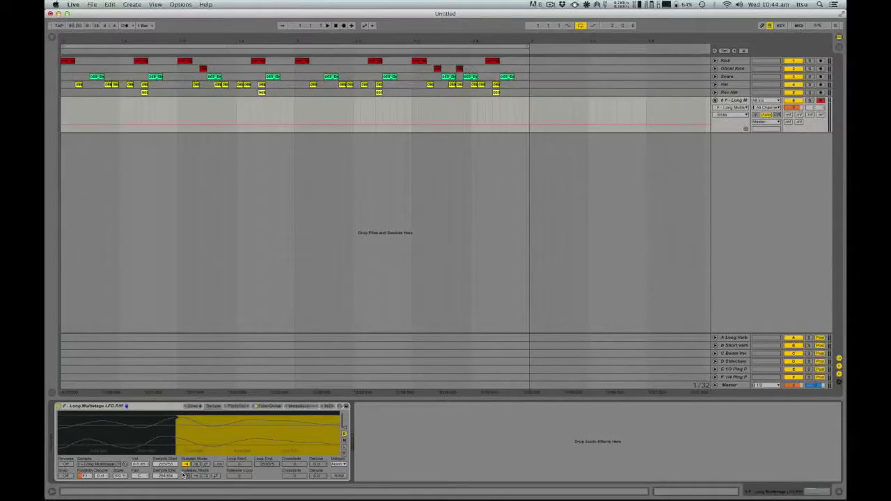
Turn Snap back on and restore the sample start and end to cover the whole bass sample
click(67, 476)
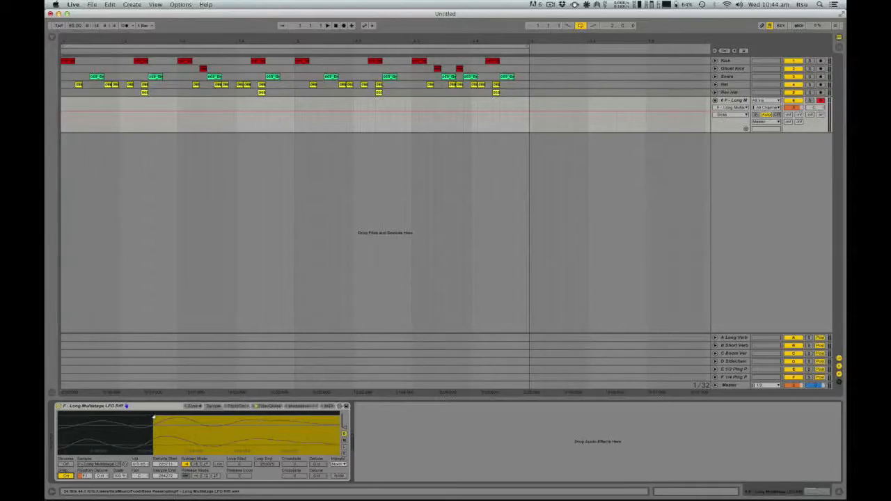
drag(160, 440, 160, 373)
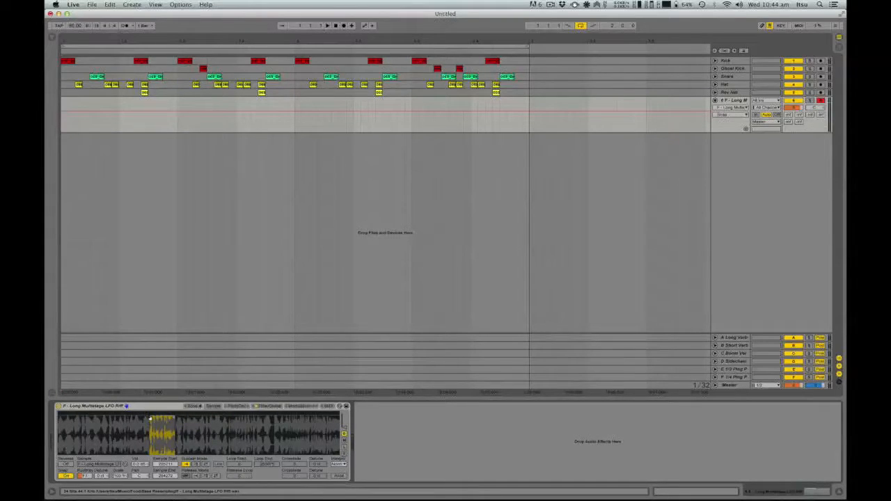
drag(151, 420, 60, 420)
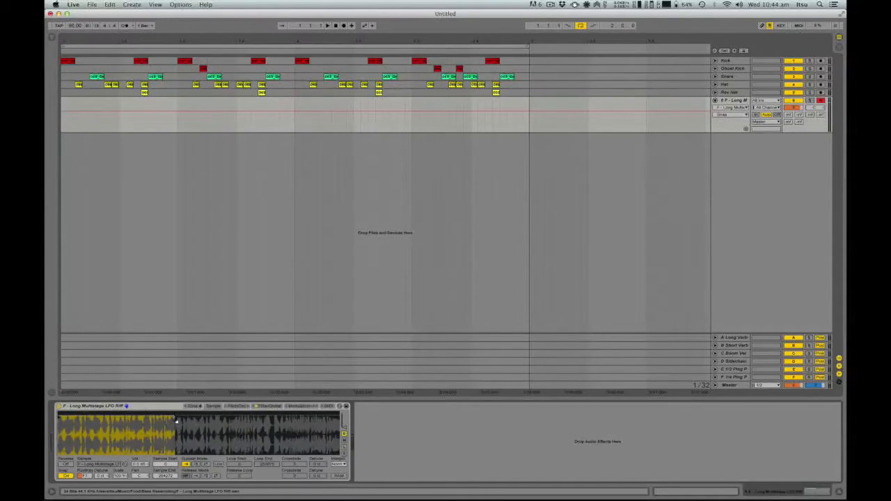
drag(176, 421, 408, 434)
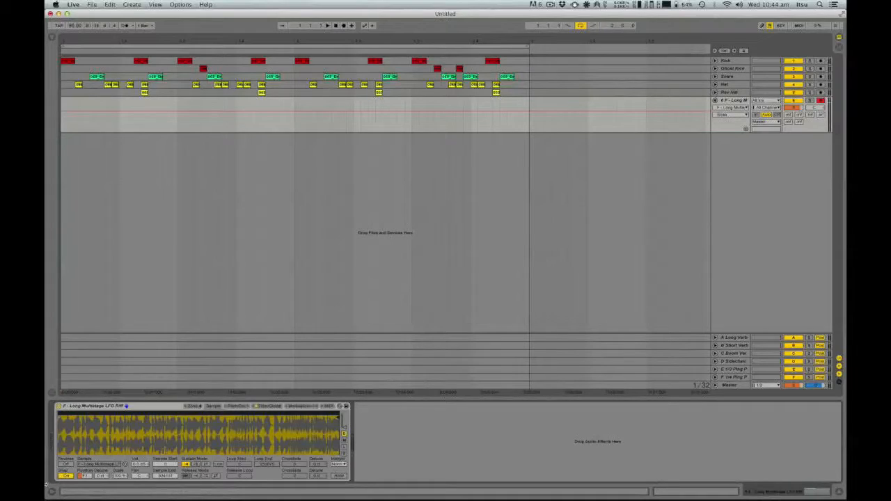
Set the sustain mode to back-and-forth looping, link the sample start to the loop start, and stretch the loop over the full sample
click(206, 464)
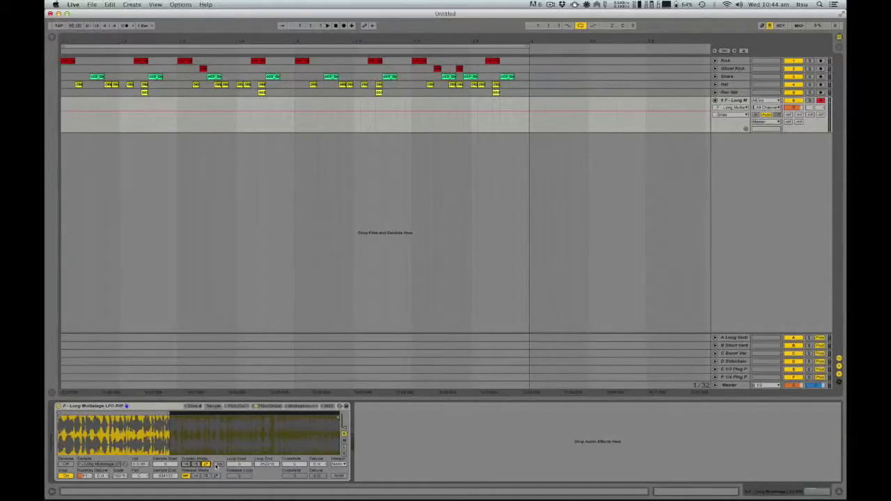
click(217, 465)
click(218, 465)
click(218, 465)
mouse_move(239, 464)
mouse_down()
mouse_move(240, 481)
mouse_move(240, 474)
mouse_up()
mouse_move(104, 413)
mouse_down()
mouse_move(88, 413)
mouse_move(119, 412)
mouse_move(59, 413)
mouse_up()
drag(167, 412, 340, 413)
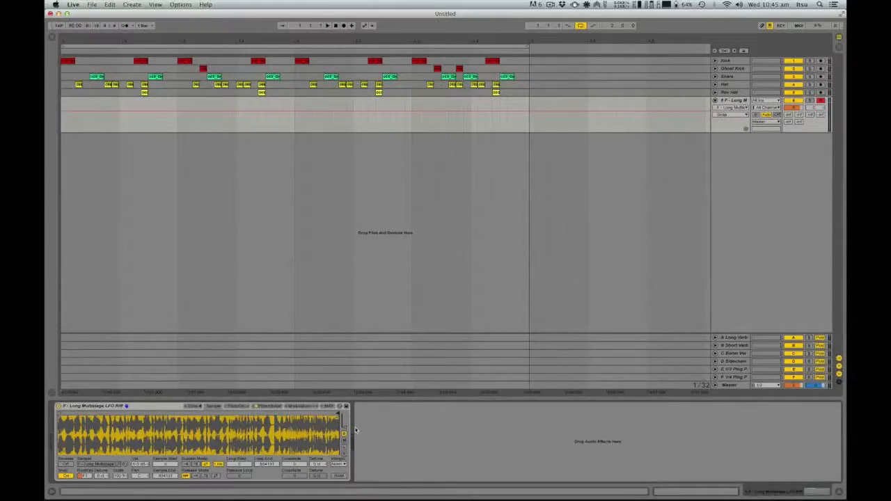
Turn off Sampler's filter, undoing a trial increase of its resonance, and return to the sample view
click(262, 408)
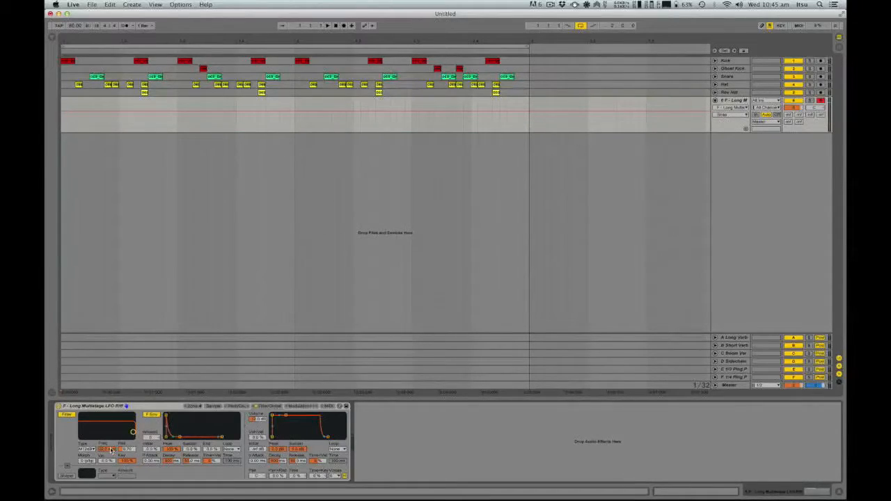
click(65, 415)
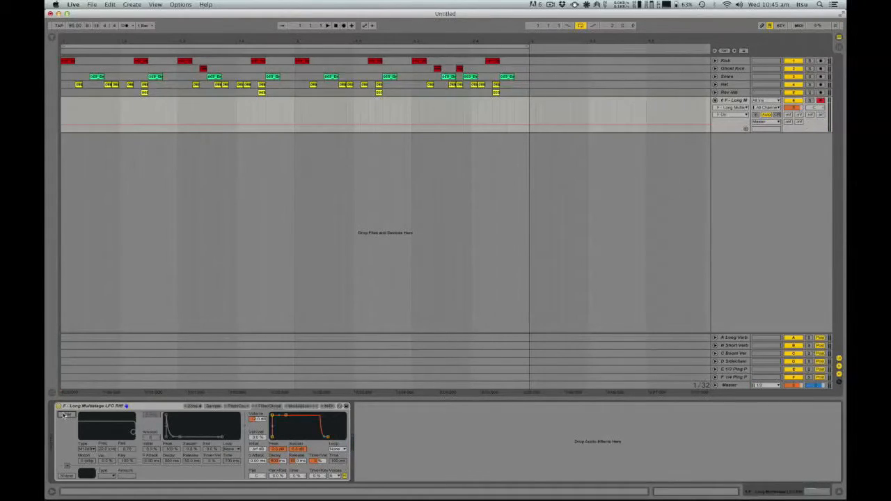
click(65, 414)
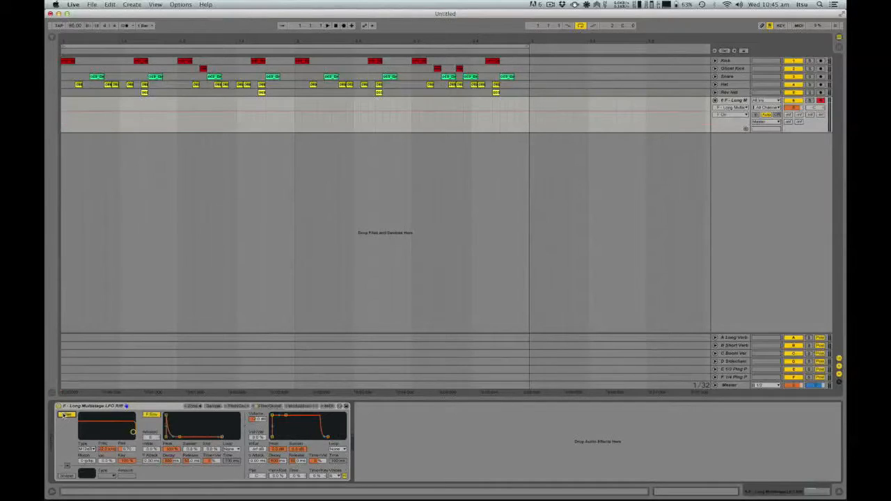
drag(130, 450, 130, 411)
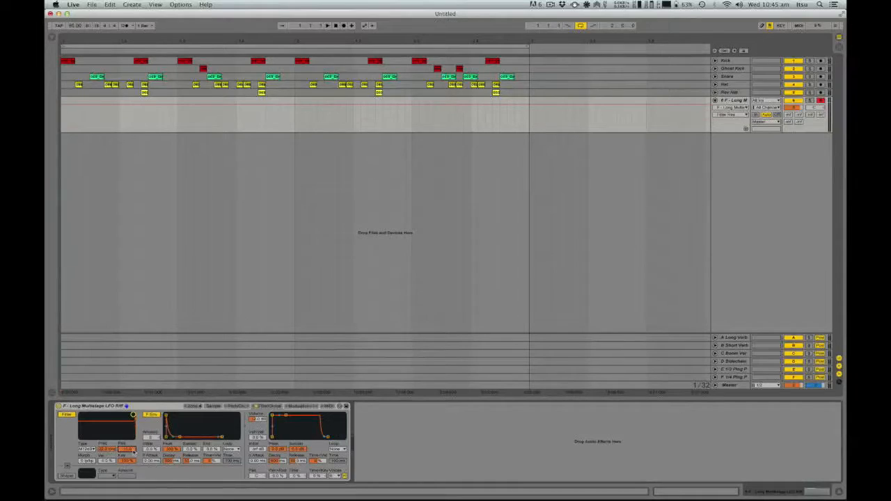
key(super+z)
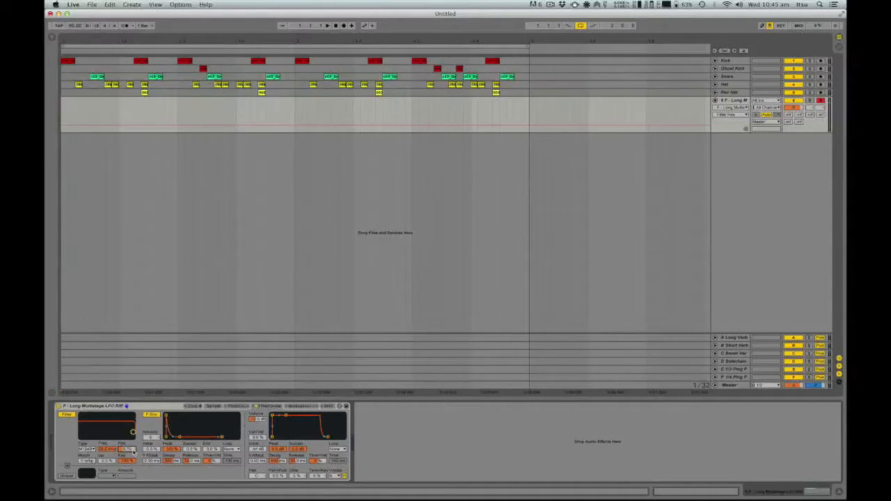
click(67, 415)
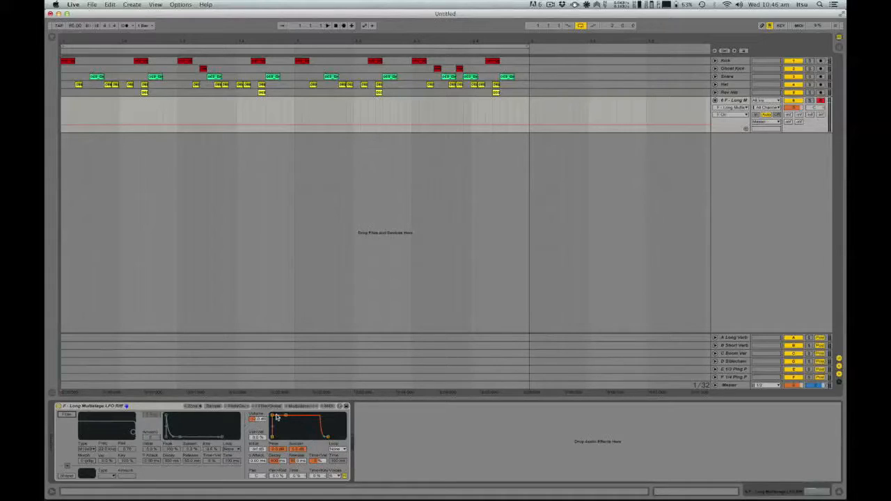
click(207, 407)
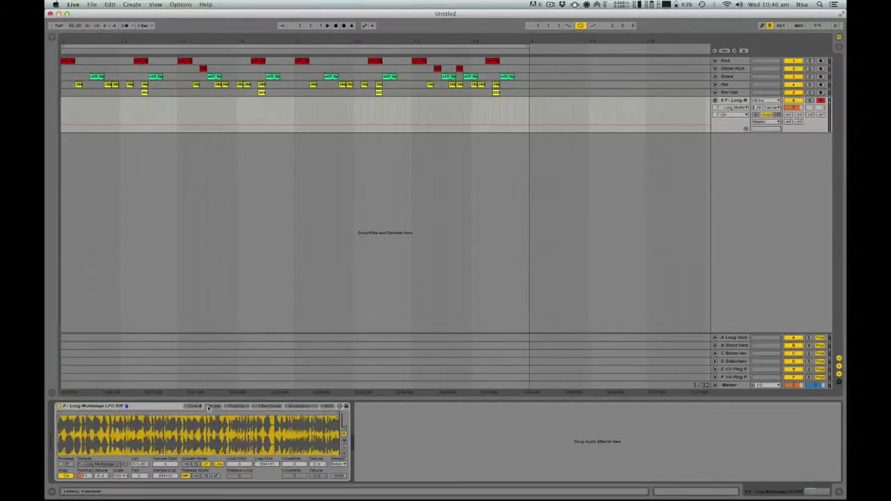
Create a sixteenth-note MIDI clip at 1.1.2 on the Sampler track and fill its whole length with an F note
drag(76, 100, 86, 101)
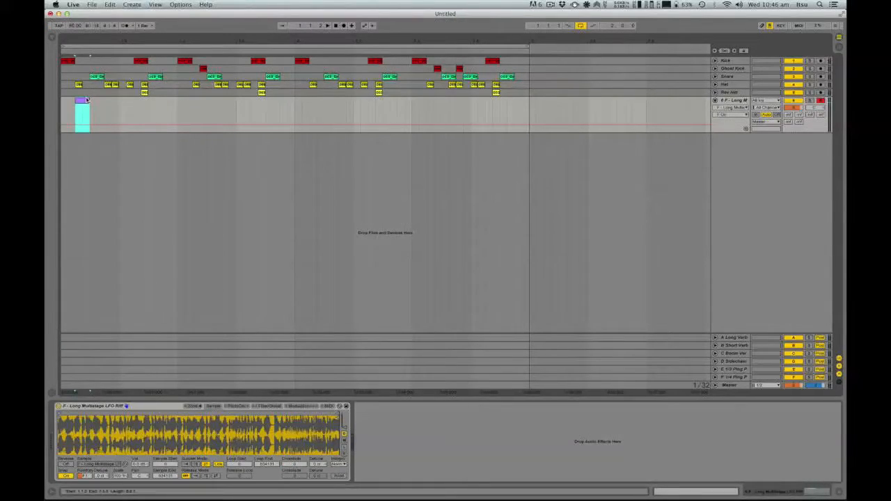
key(super+shift+m)
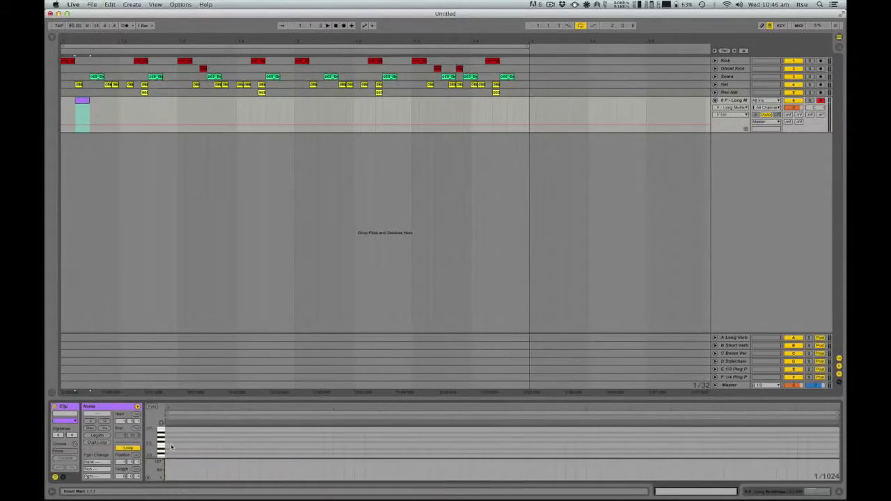
click(166, 425)
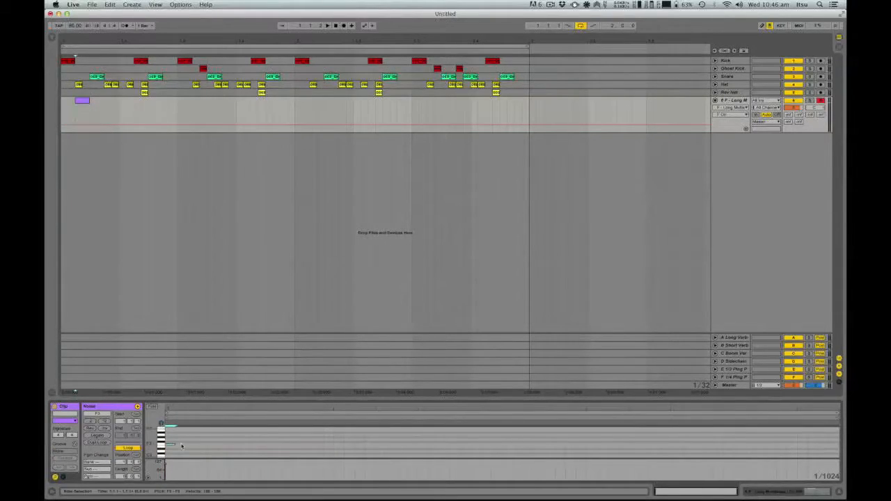
click(160, 455)
key(super+2)
key(super+2)
key(super+2)
key(Left)
key(Right)
key(Right)
key(Right)
key(Right)
key(Right)
key(Right)
key(Right)
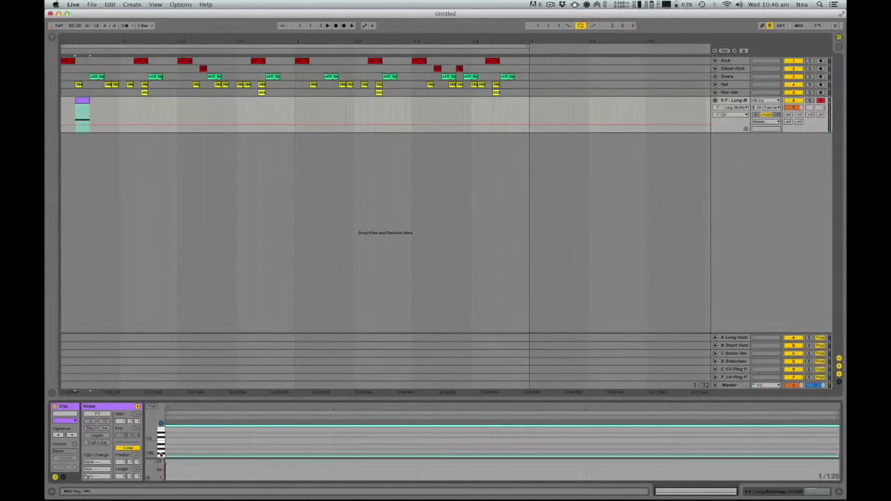
Audition the new bass clip, playing the arrangement from the clip and from the start of the bar
key(space)
key(space)
key(space)
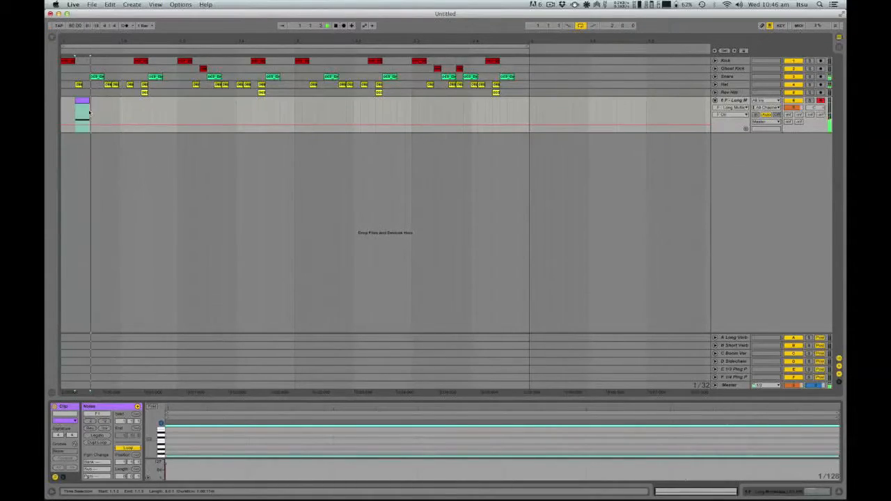
key(space)
click(63, 113)
key(space)
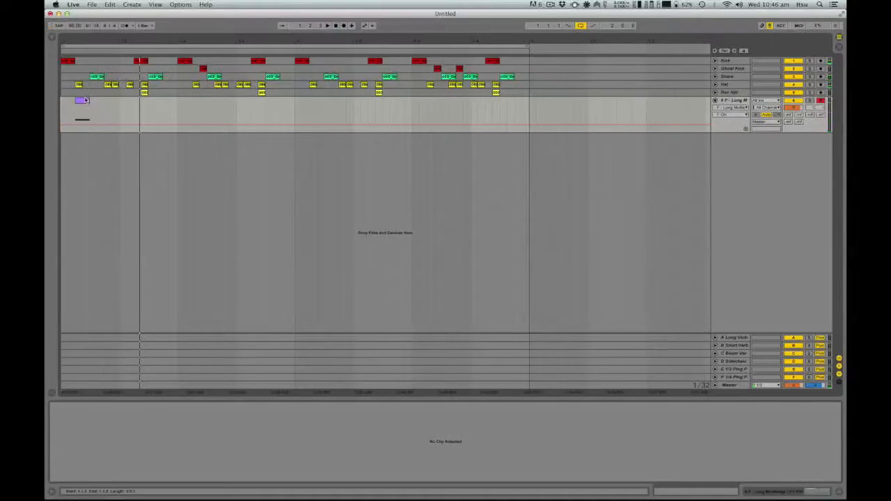
Duplicate the bass clip to 1.1.4 and play the arrangement back from the beginning
drag(85, 100, 114, 101)
click(64, 105)
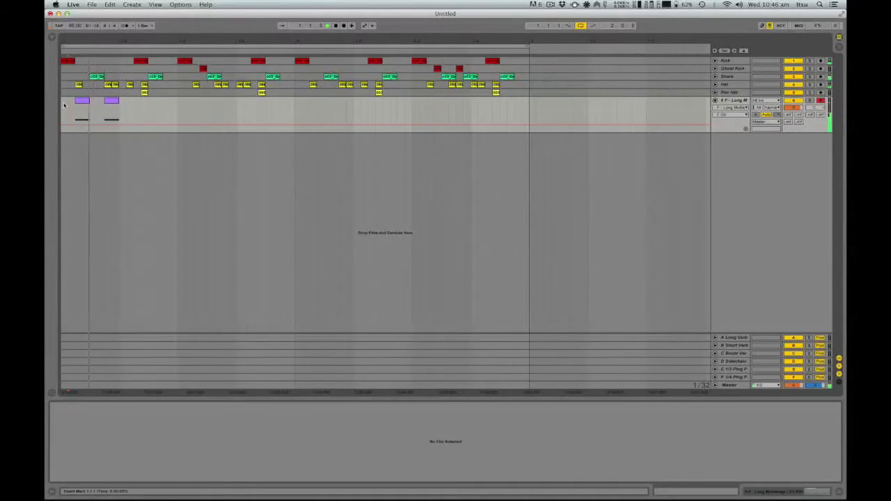
Duplicate the second bass clip to 1.2.3 and raise its note one semitone to F#
key(space)
key(space)
click(108, 102)
drag(108, 102, 156, 102)
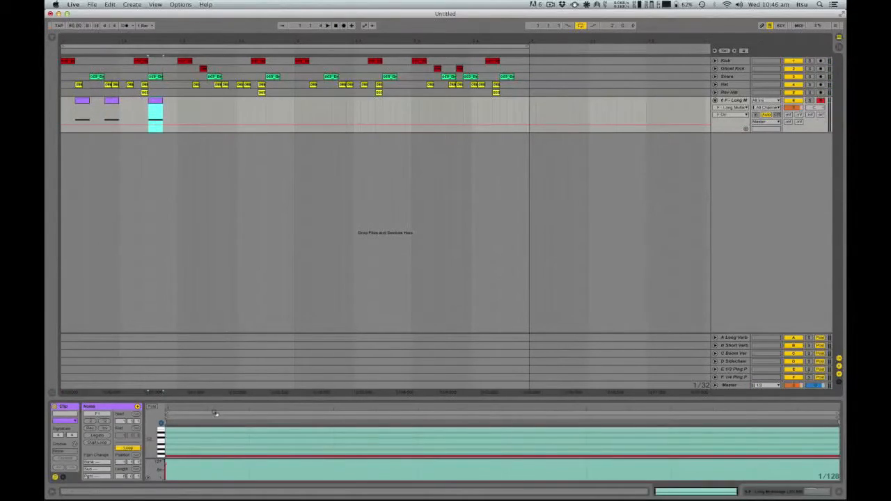
click(215, 455)
key(Up)
key(space)
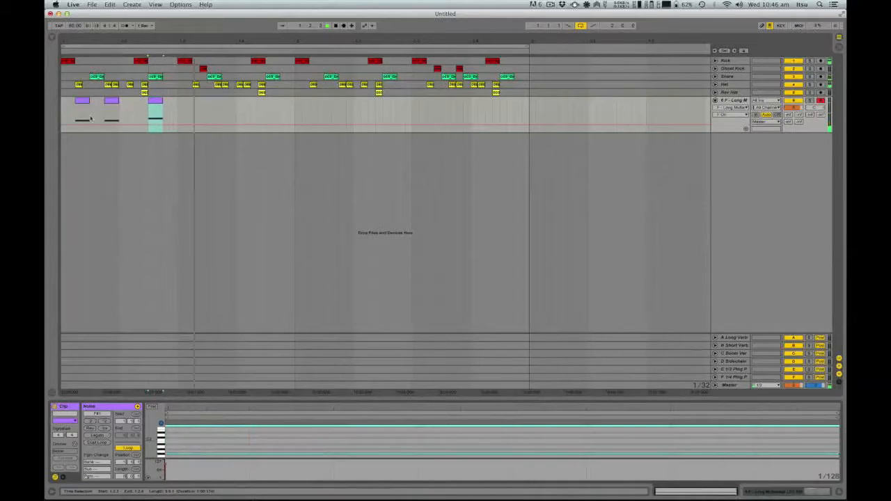
click(62, 111)
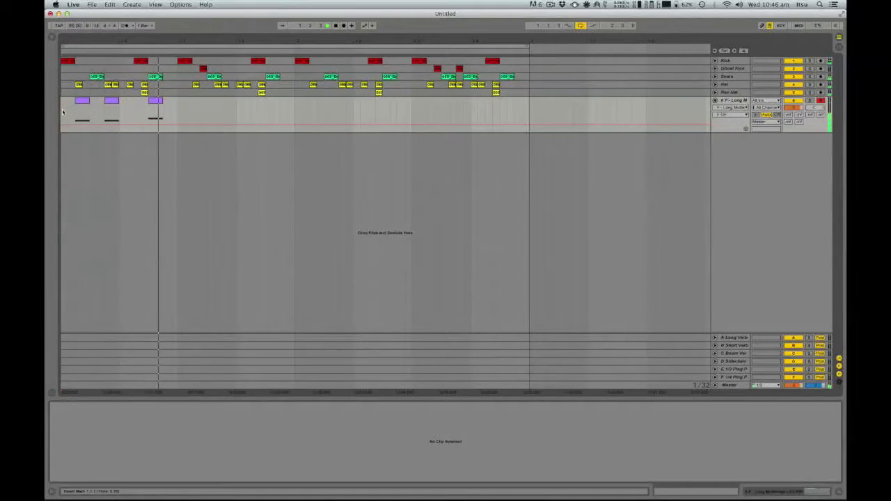
Lengthen the bass clip at 1.2.3 to an eighth note by consolidating it up to 1.3.1, and stretch its F# note to fill it
click(155, 99)
key(shift+Right)
key(shift+Right)
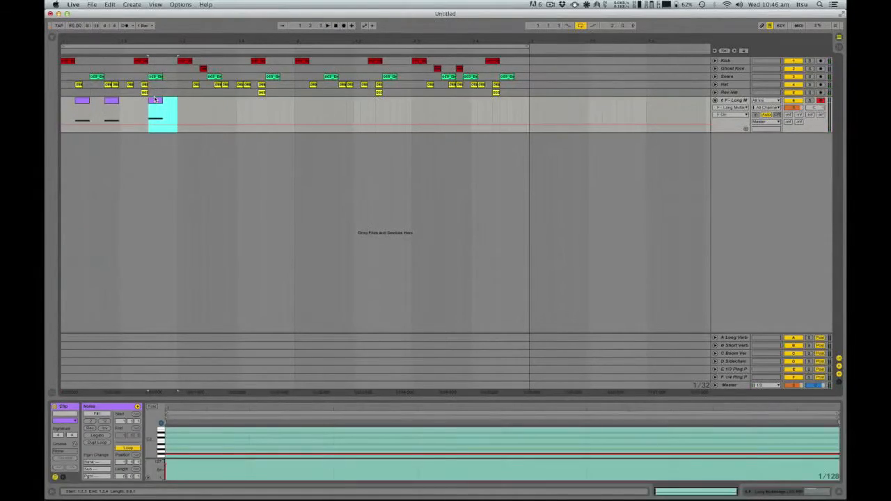
key(super+j)
click(696, 432)
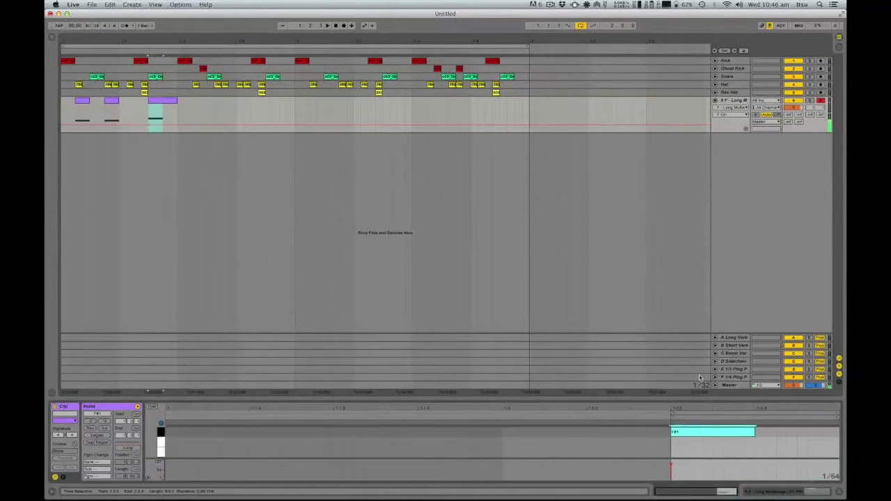
key(shift+Right)
key(shift+Right)
key(shift+Right)
key(shift+Right)
key(space)
key(space)
key(shift+Tab)
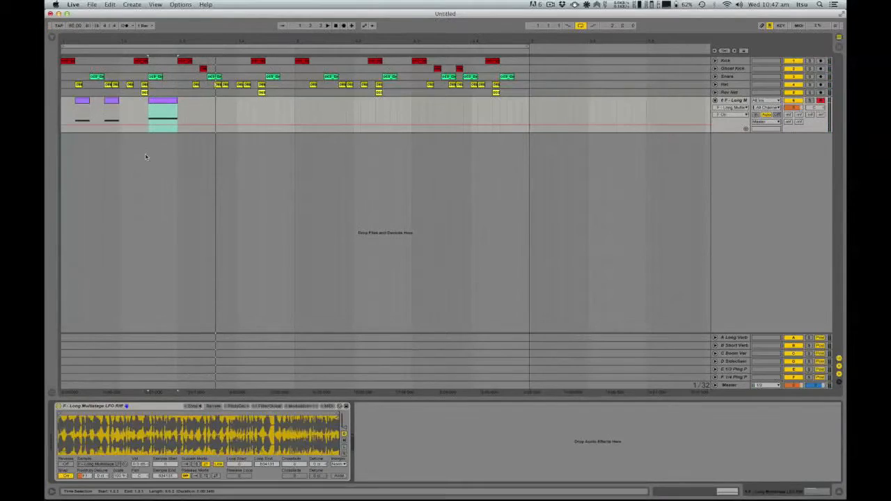
click(63, 113)
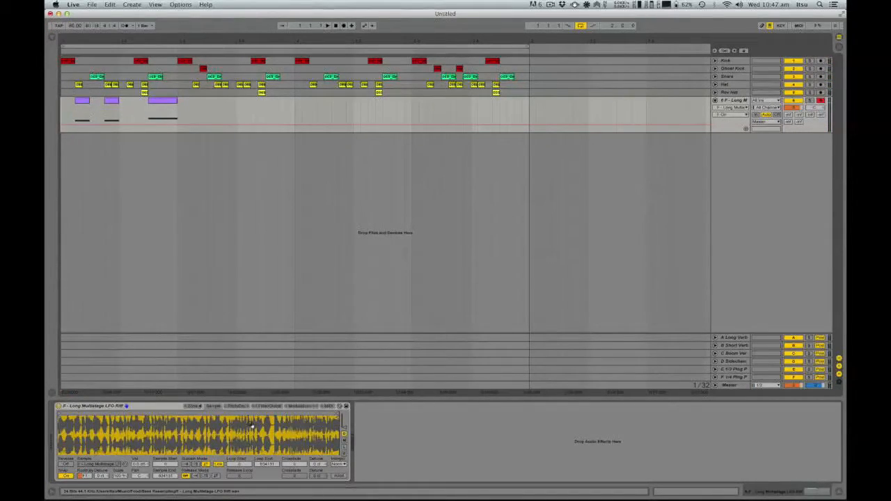
key(space)
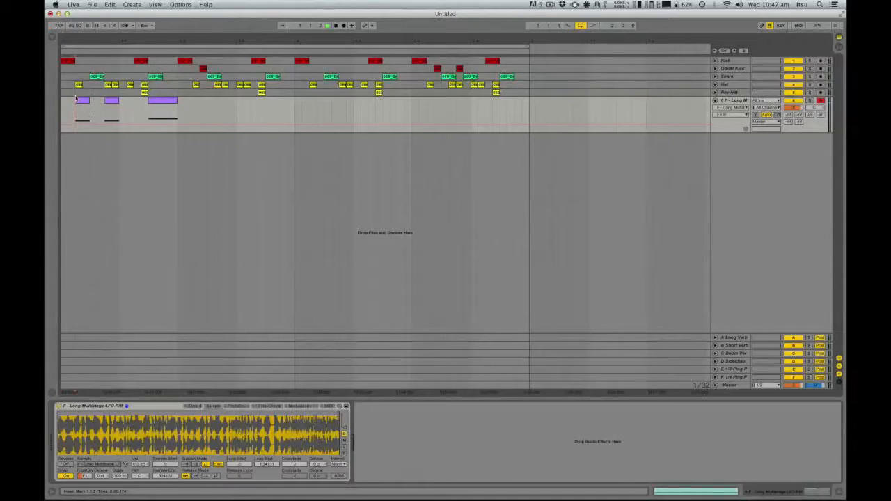
Set the loop to the first beat of the bass track, 1.1.1 to 1.2.1, and play it
drag(76, 101, 44, 108)
key(space)
key(space)
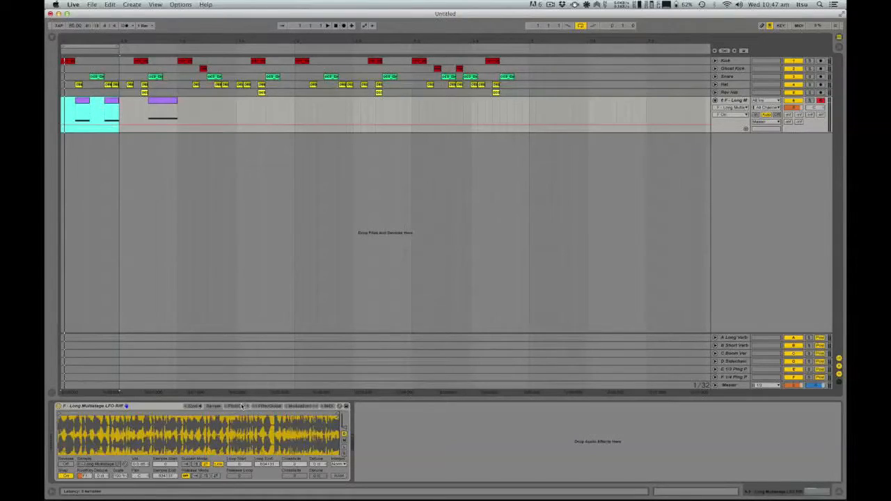
Turn on Sampler's pitch envelope and set its amount to +48 st
click(240, 405)
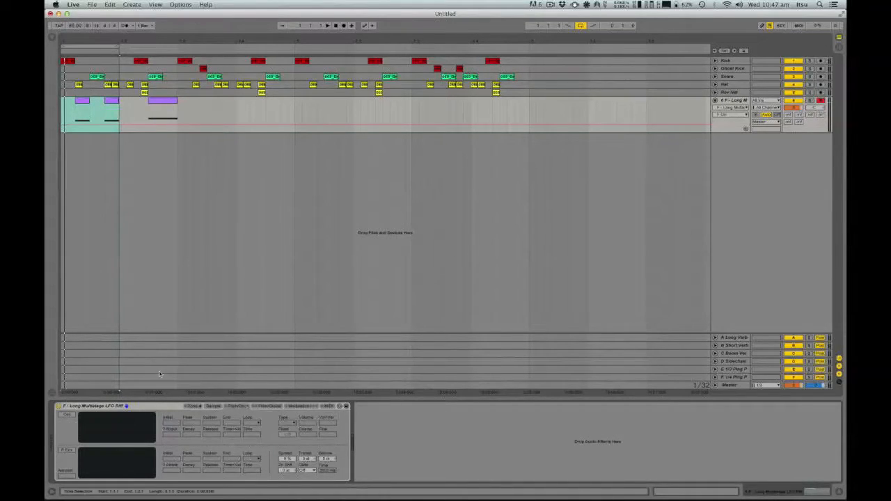
click(66, 450)
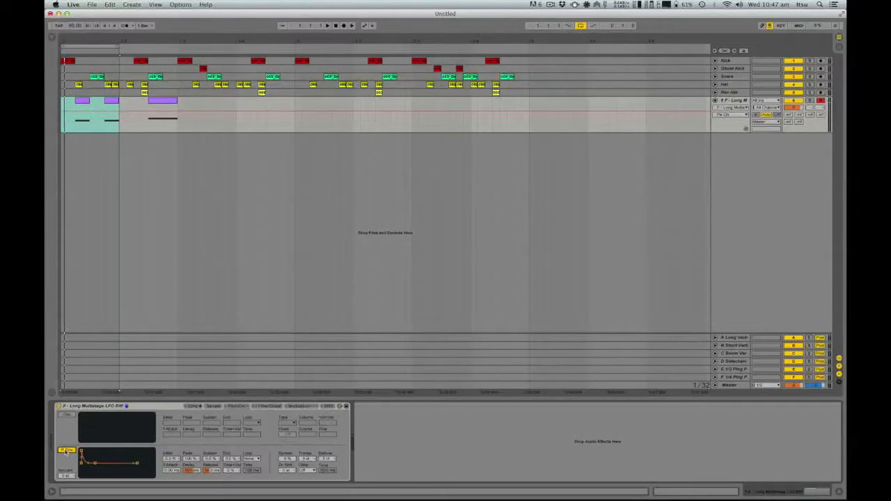
drag(65, 476, 65, 444)
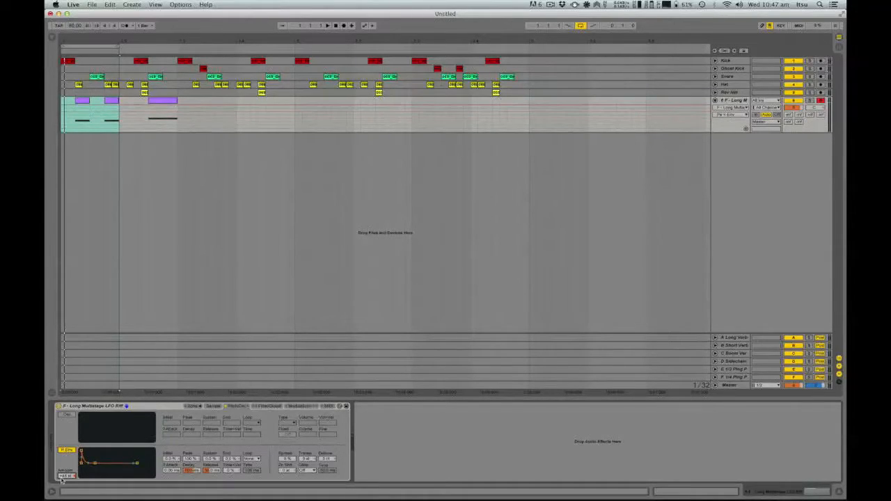
Shorten the decay of Sampler's pitch envelope
click(196, 472)
text(100)
key(Return)
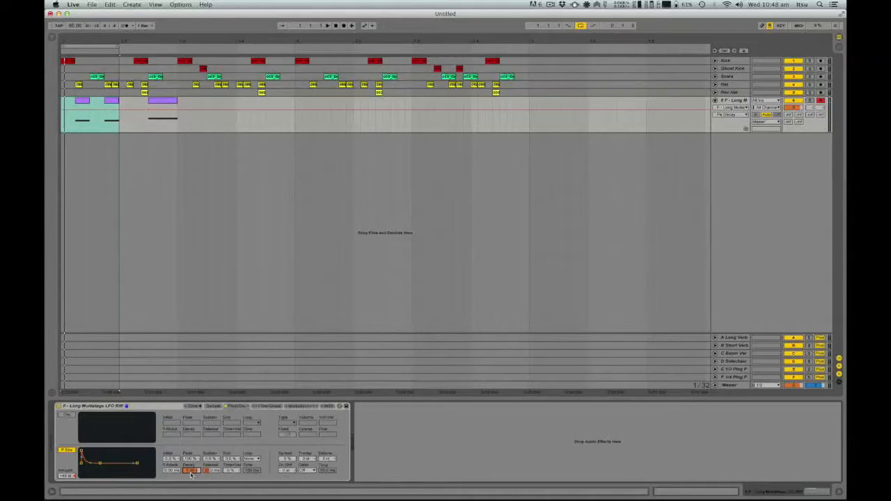
drag(191, 475, 190, 490)
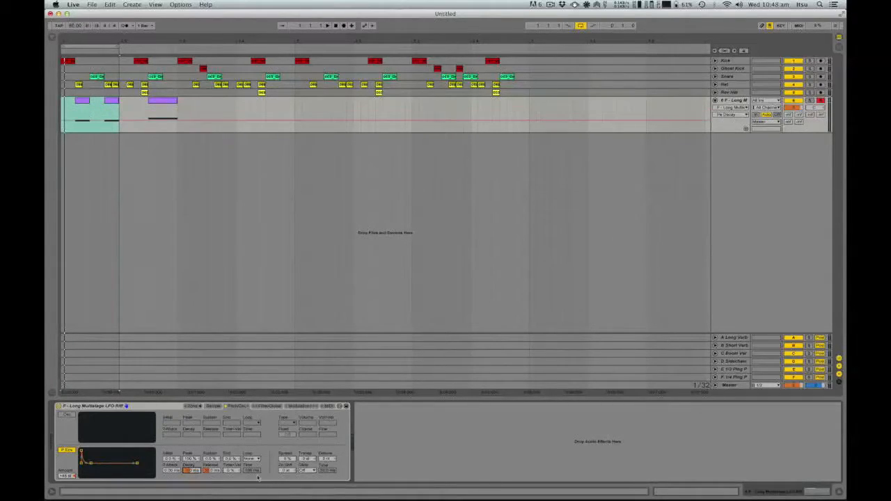
Solo the bass track and play the looped beat to hear Sampler's pitch envelope
key(space)
key(space)
click(811, 102)
key(space)
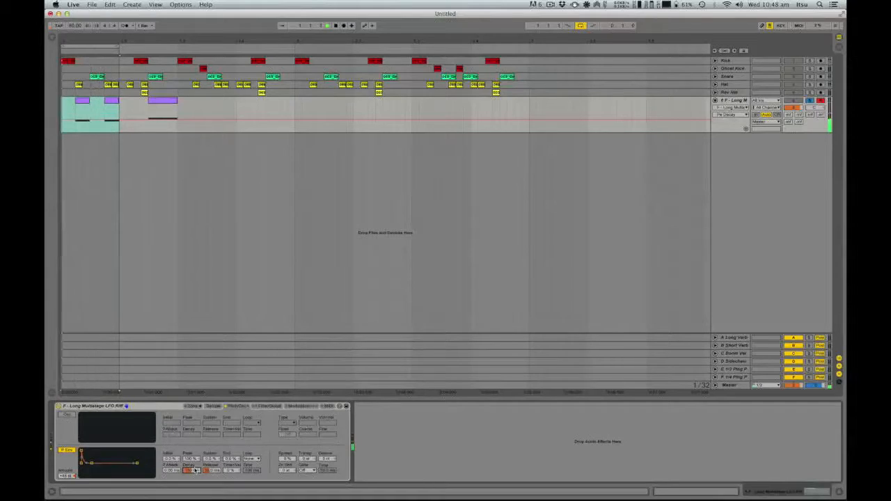
key(space)
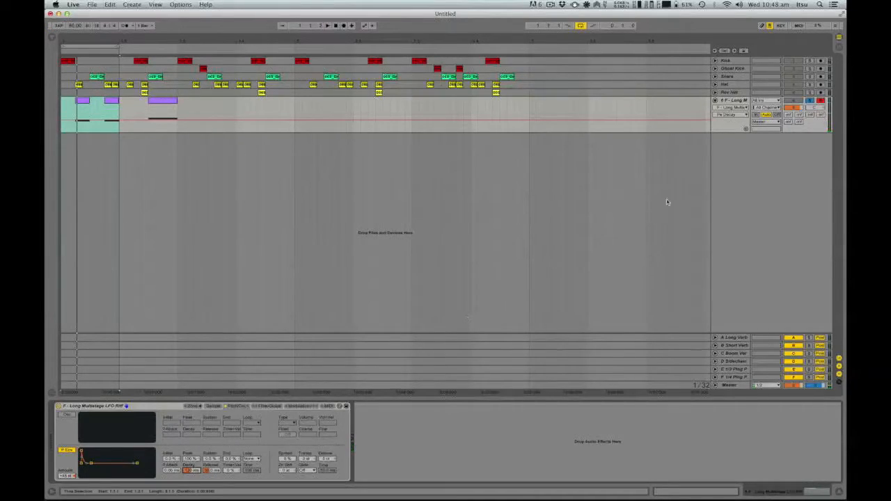
Group Sampler into an Instrument Rack and add Operator from the browser as a second chain
key(super+g)
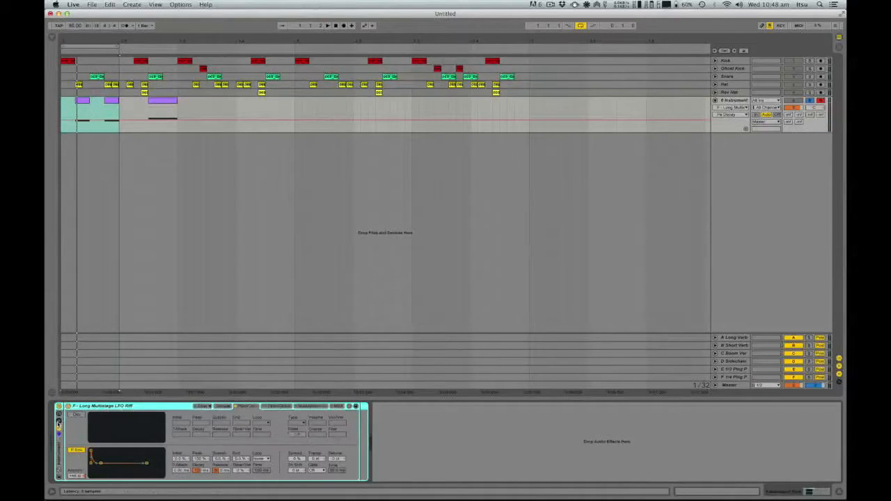
click(58, 421)
click(52, 37)
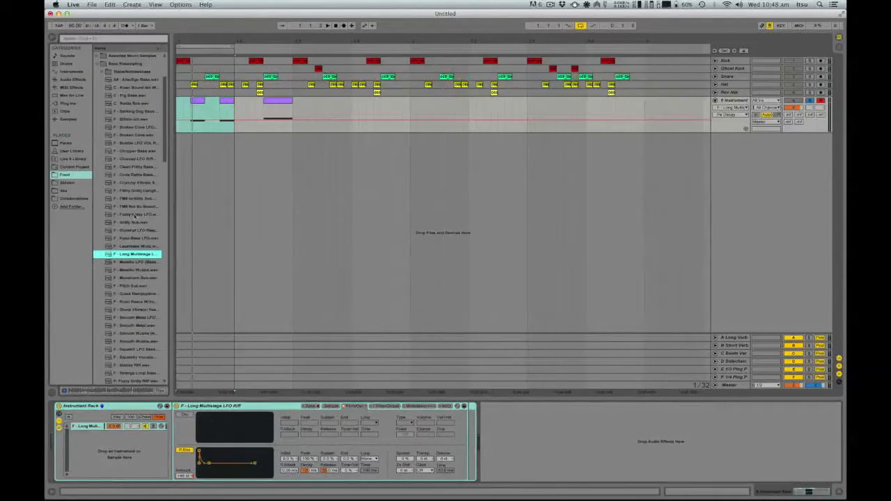
click(75, 73)
click(115, 111)
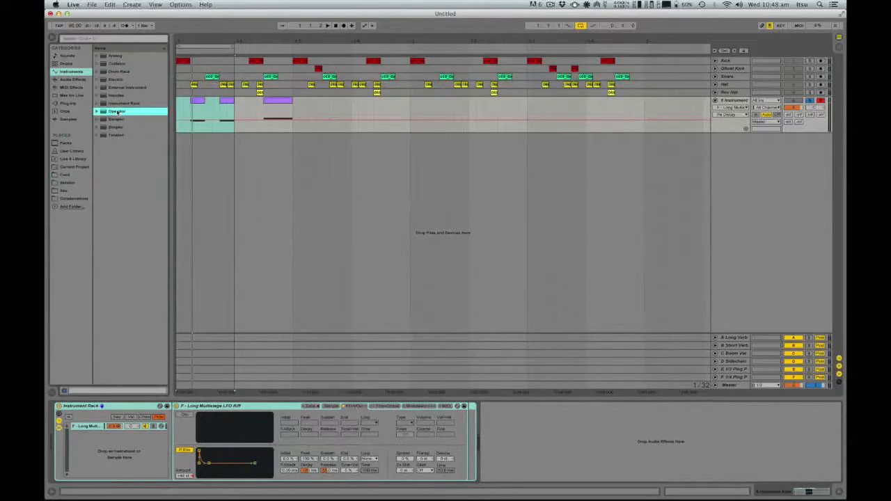
drag(87, 414, 90, 465)
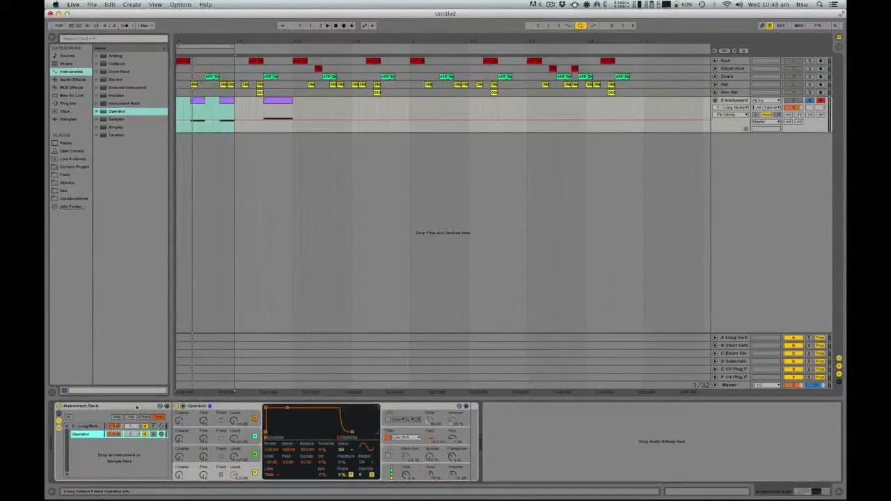
Play the looped beat with the Operator chain selected and set Operator's transpose to -12 st
click(81, 426)
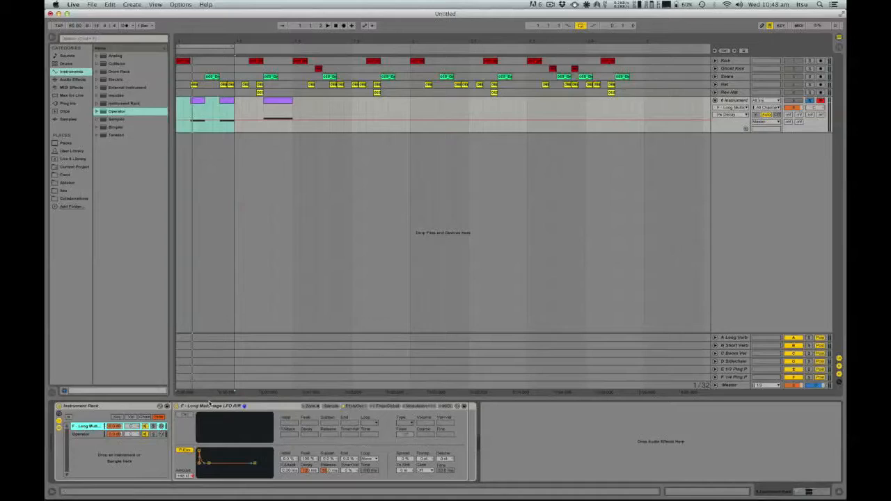
click(212, 407)
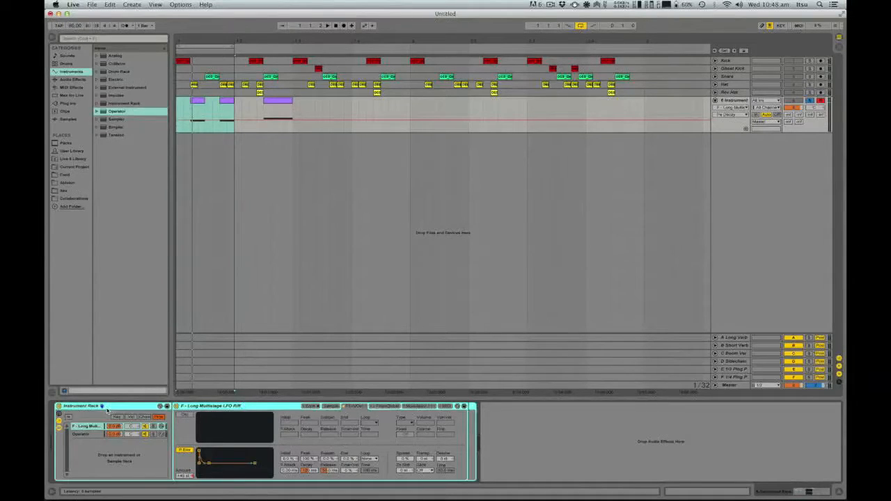
click(144, 433)
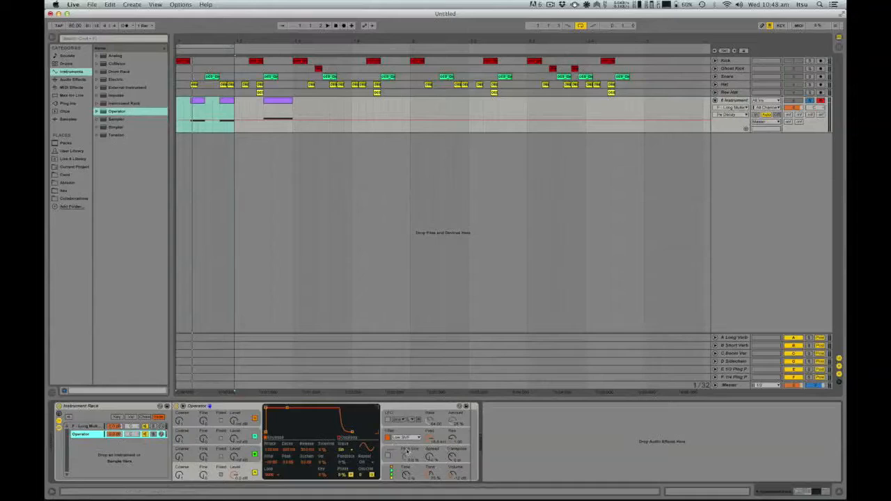
key(space)
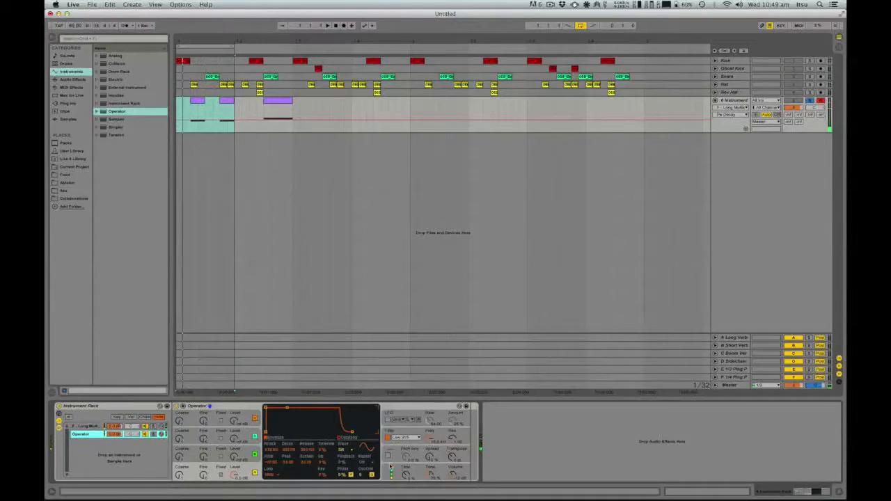
click(450, 459)
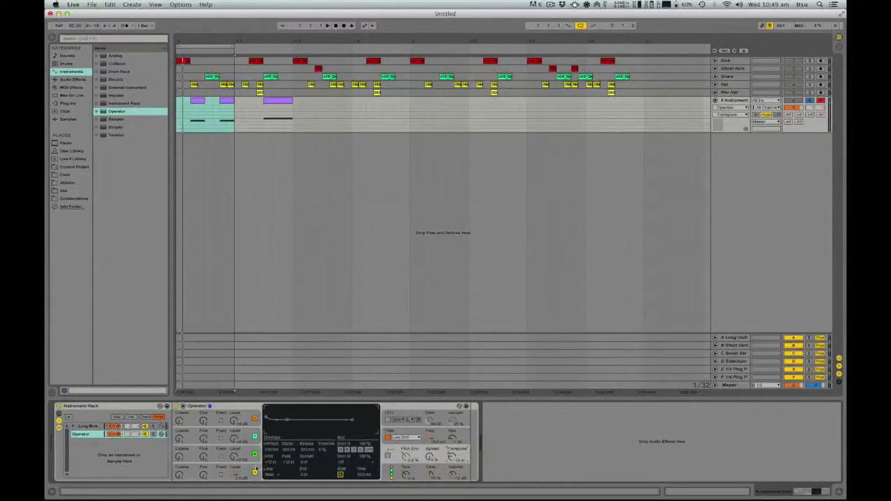
Turn on Operator's pitch envelope with an amount of 100%, checking the pitch settings of the Sampler chain for reference
click(388, 456)
click(84, 426)
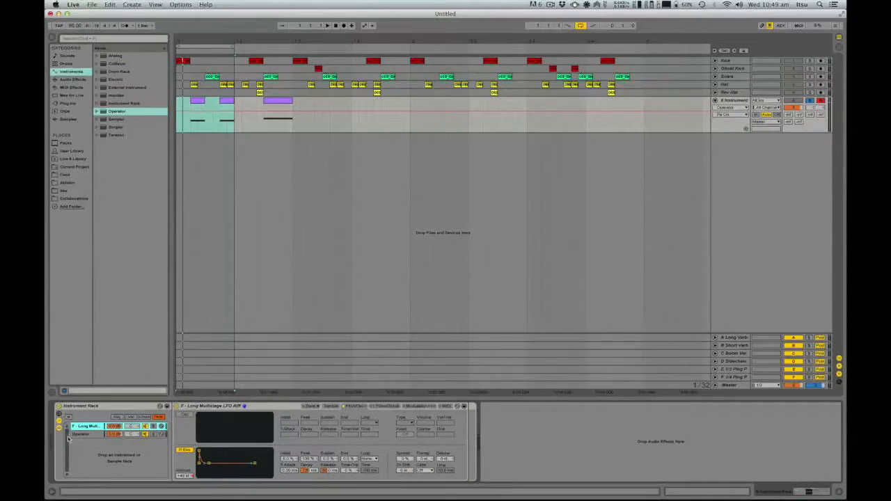
click(81, 434)
click(388, 453)
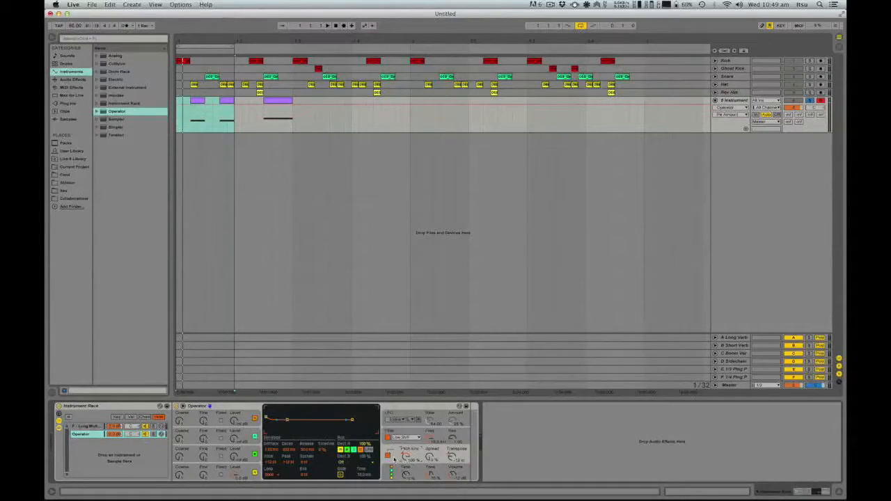
Set the peak of Operator's pitch envelope to +48 st and shorten its decay
click(269, 463)
click(288, 463)
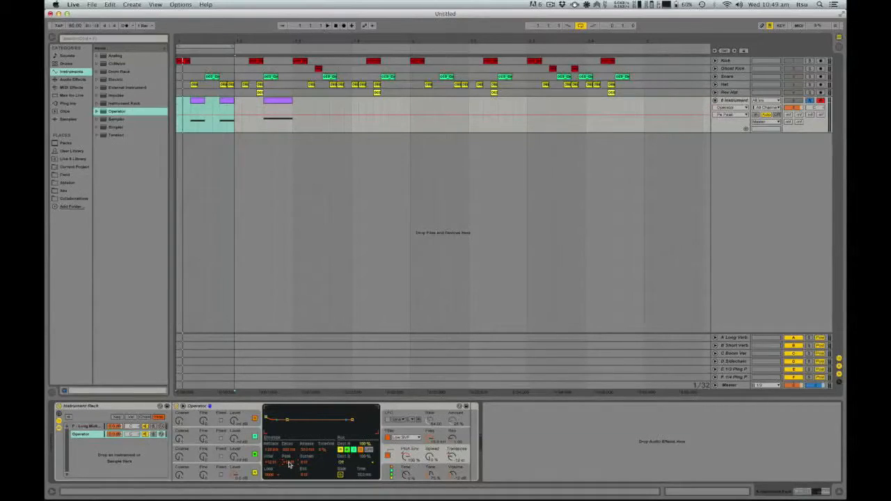
text(48)
click(285, 451)
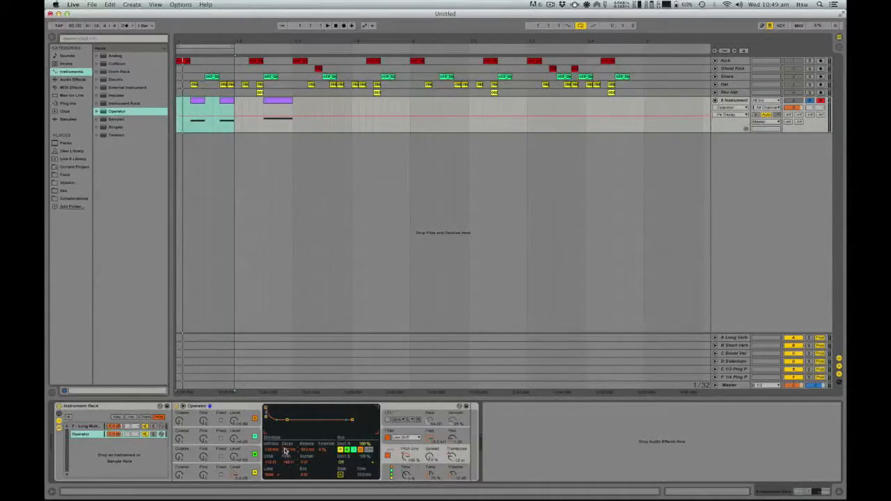
Play the looped beat, soloing the Operator chain and the Sampler chain in turn to compare them
key(space)
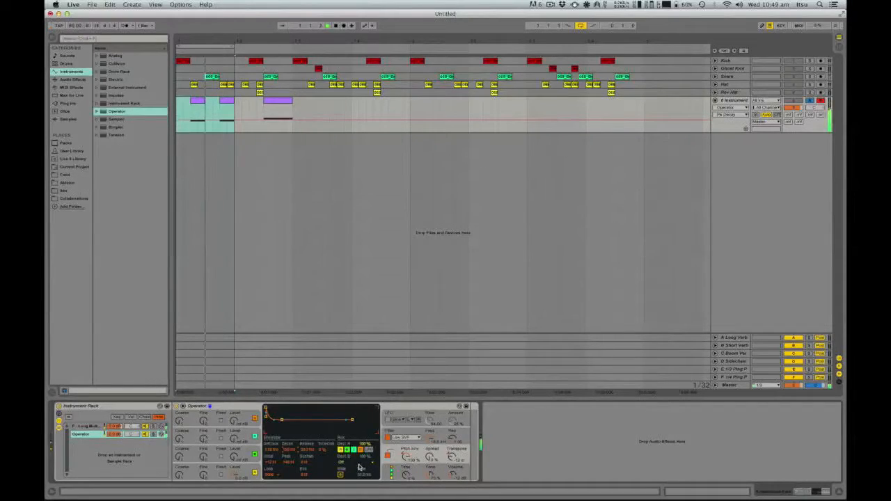
click(156, 435)
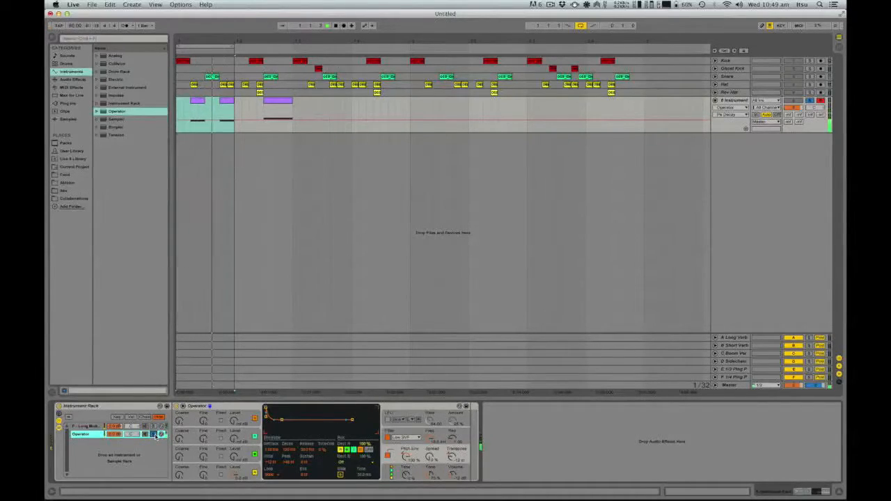
click(154, 426)
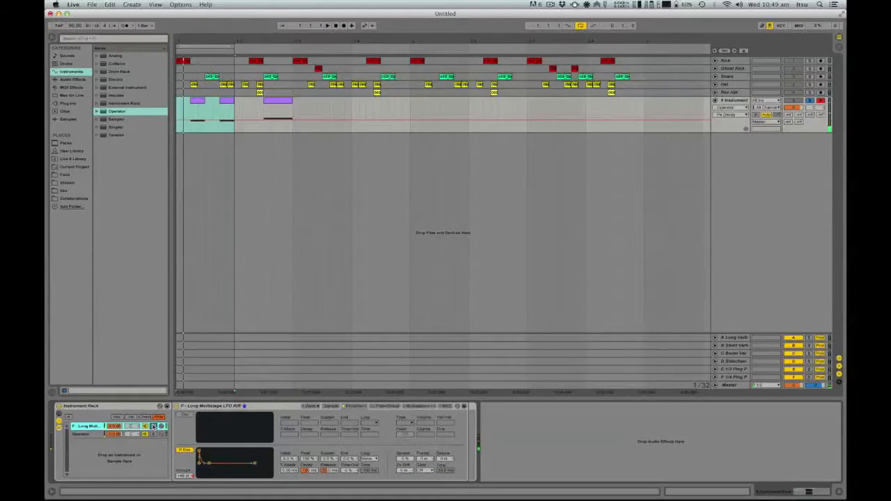
Extend the loop to the end of the third bass clip at 1.3.1, play it, and take the bass track out of solo
drag(236, 46, 292, 70)
key(space)
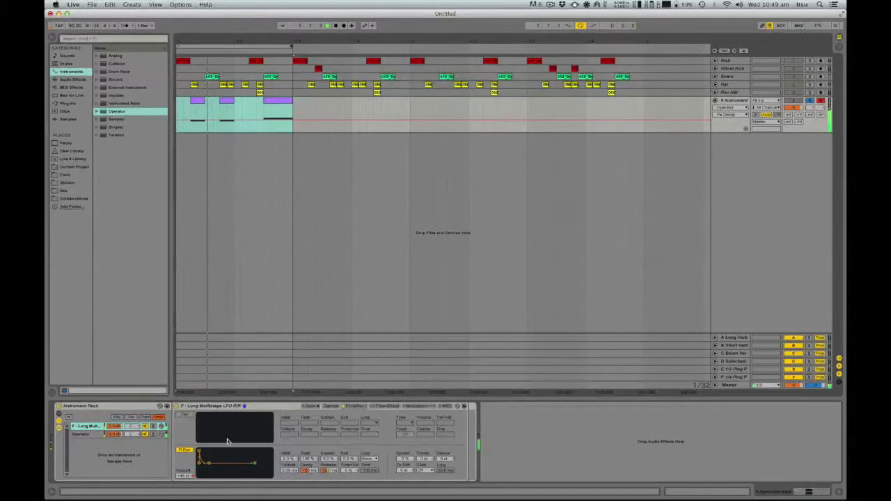
key(space)
click(280, 100)
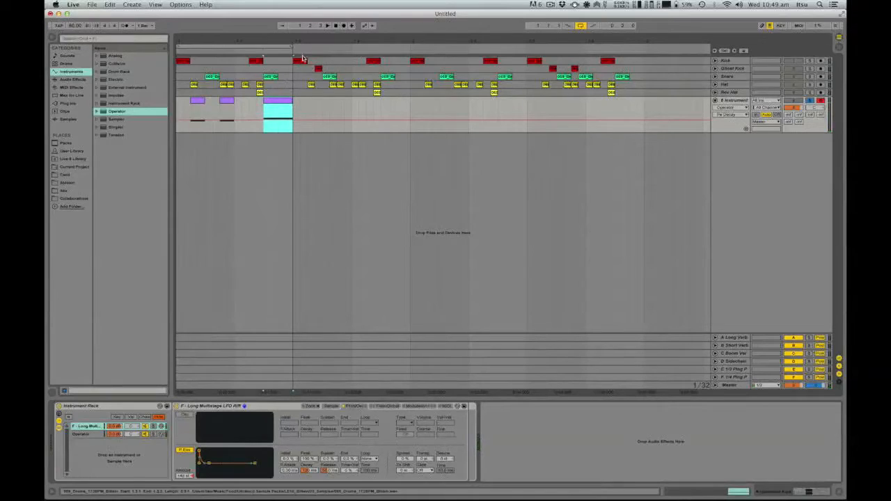
click(809, 101)
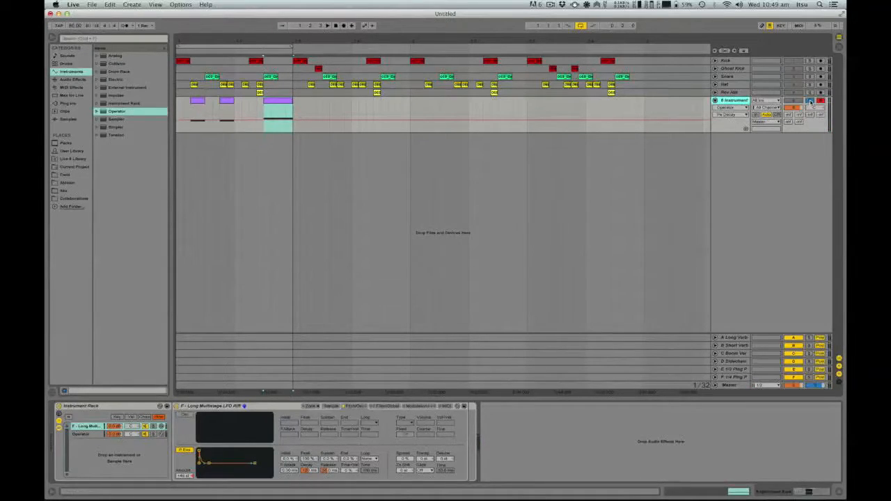
Extend the loop to the end of the first bar at 2.1.1 and play the beat from 1.1.1
key(space)
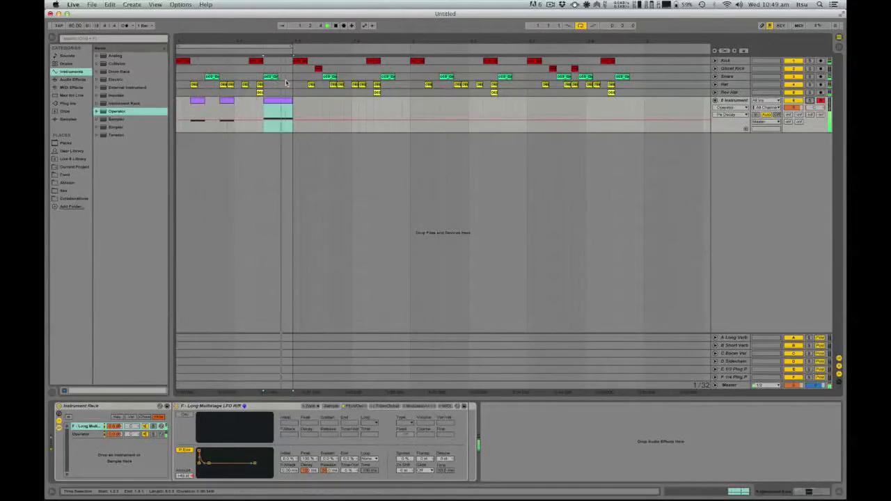
drag(292, 49, 410, 47)
click(181, 110)
click(177, 112)
key(space)
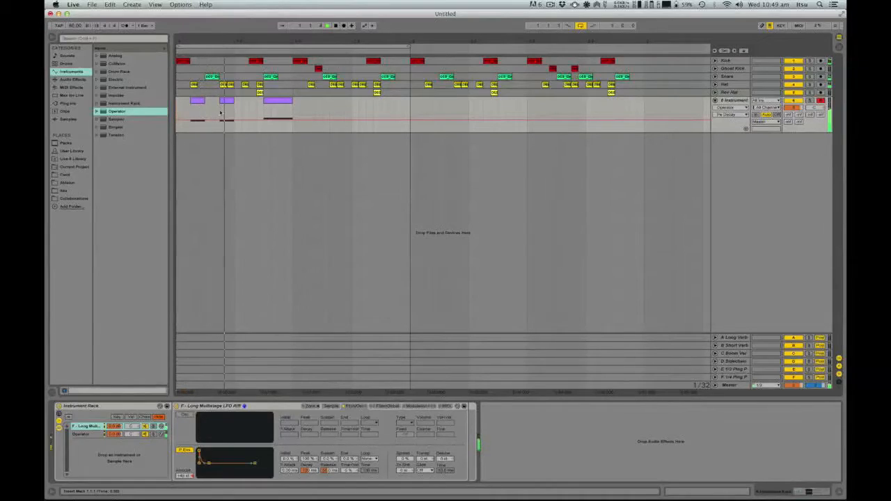
Copy the first two bass clips so that the first copy starts at 1.3.1, and play from there
drag(230, 102, 325, 103)
click(293, 91)
key(space)
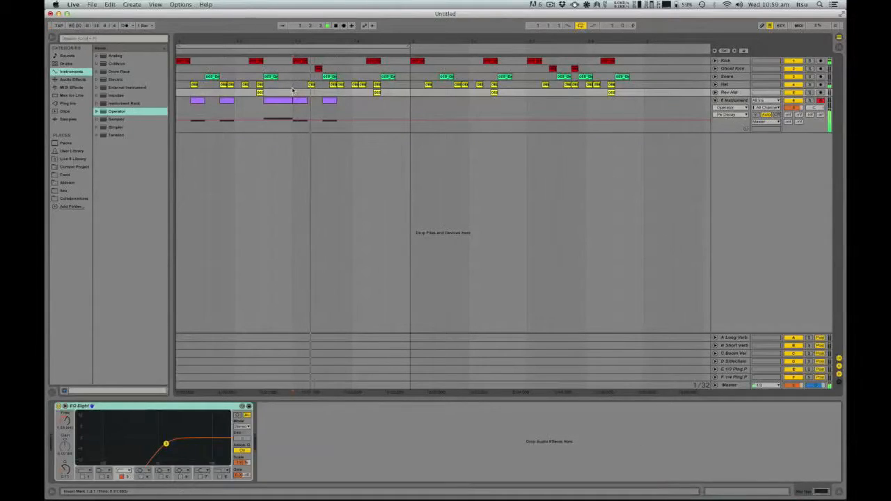
Duplicate the bass clip at 1.3.1 into the gap between the two copied clips
click(331, 103)
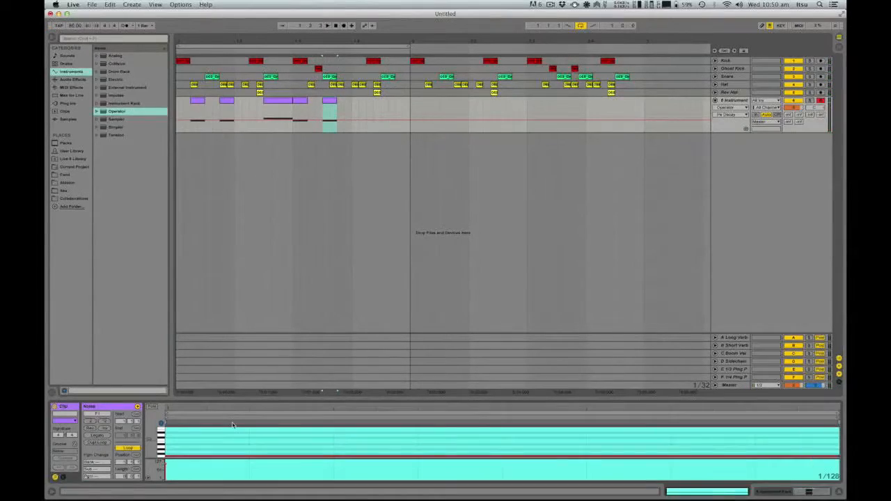
click(298, 107)
click(298, 101)
key(super+d)
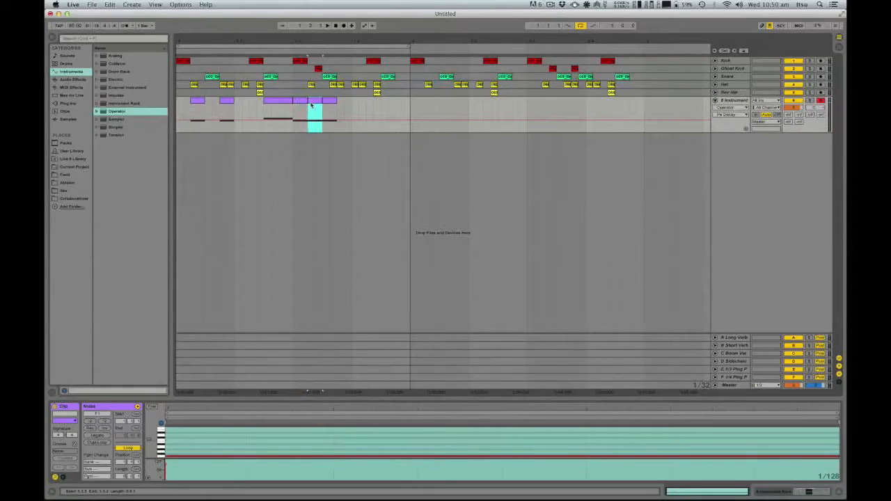
Turn the new clip's low note into two short higher notes separated by a gap
click(251, 447)
mouse_move(243, 486)
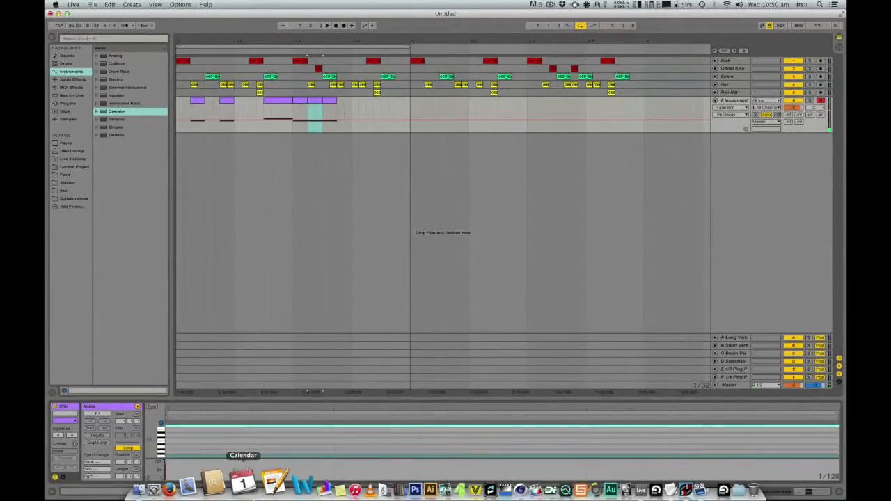
key(super+d)
key(Right)
key(Right)
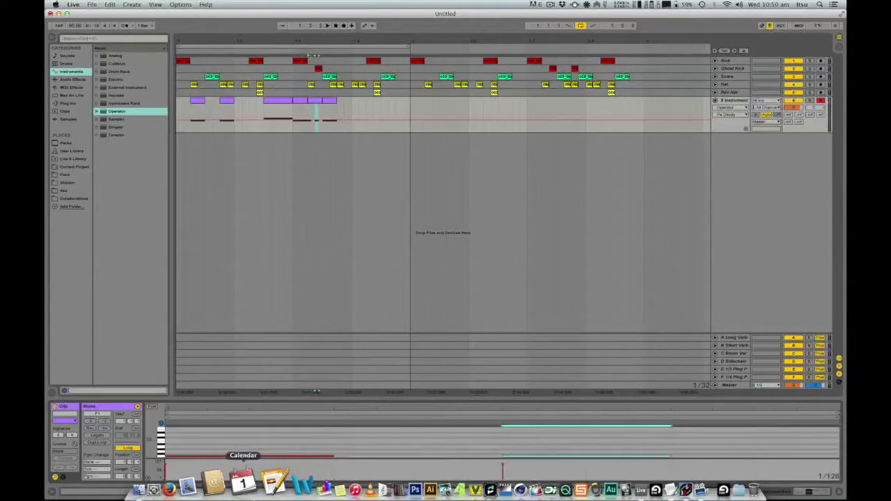
Play the bass line from 1.2.3 to hear the two short high notes in context
key(space)
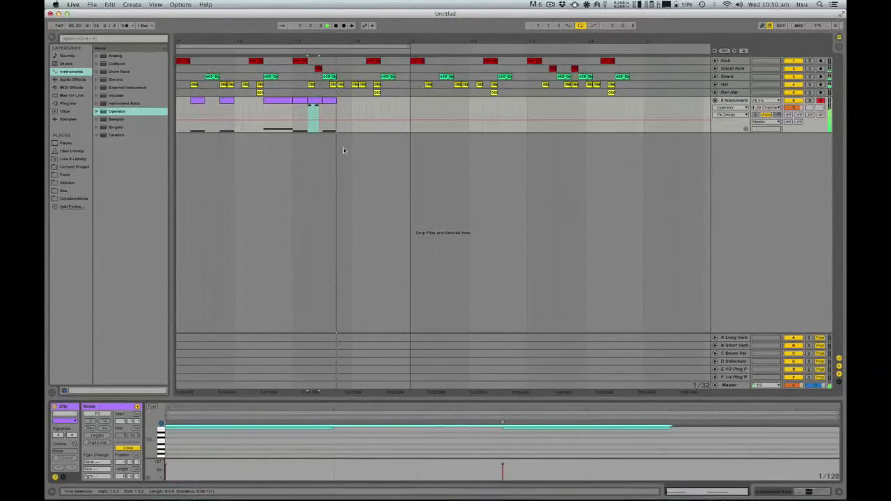
click(265, 126)
key(space)
key(space)
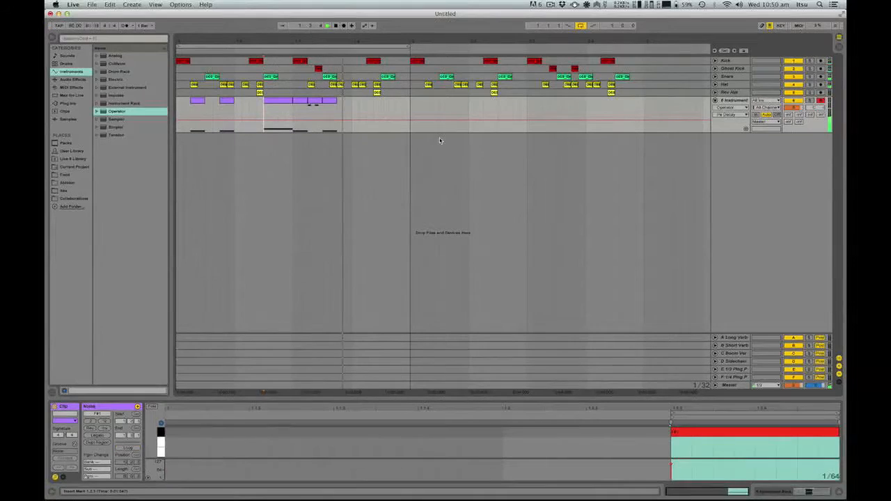
key(space)
Copy the clip with the two short high notes to just before beat 1.4 and play the result
drag(315, 101, 352, 100)
click(299, 101)
key(space)
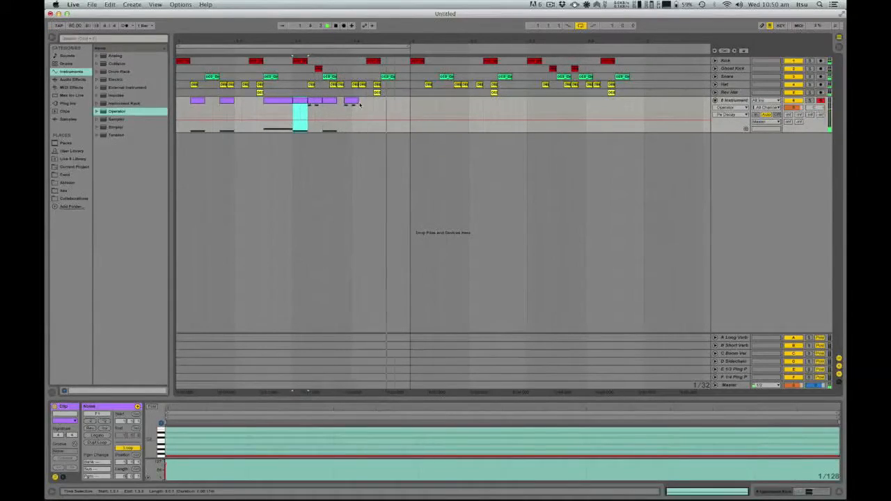
key(space)
Copy the long bass clip from 1.2.3 to 1.4.3 and lower its note to D#1, playing it to check
drag(275, 100, 393, 103)
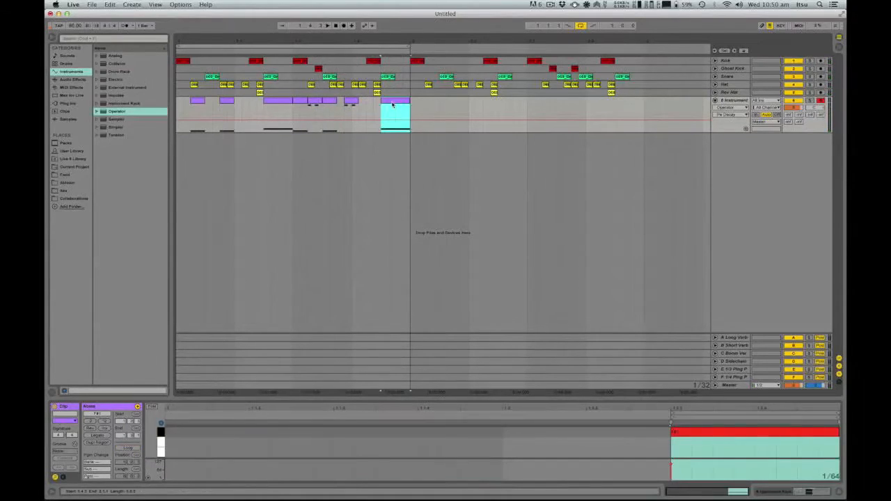
drag(705, 457, 706, 374)
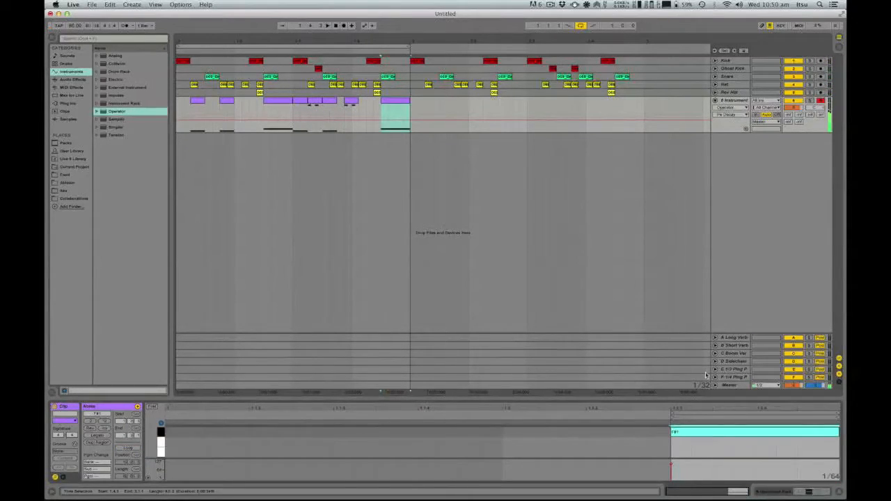
key(Down)
key(Down)
key(Down)
key(Up)
key(space)
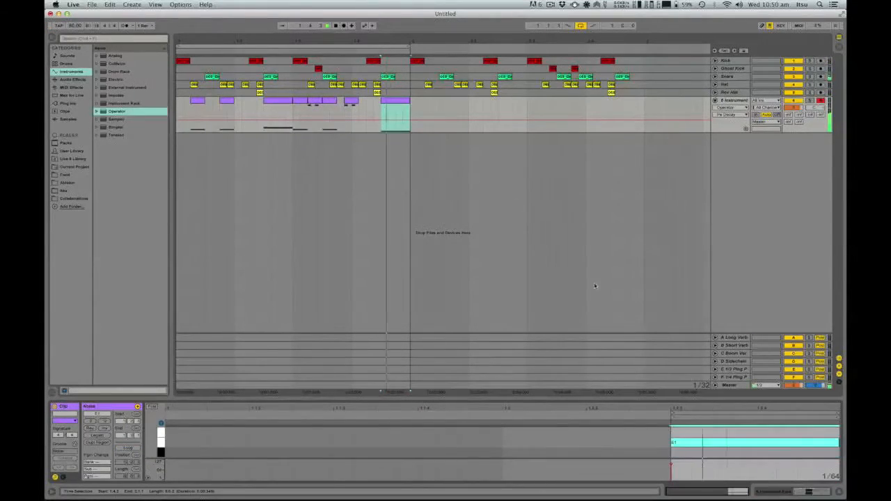
key(Down)
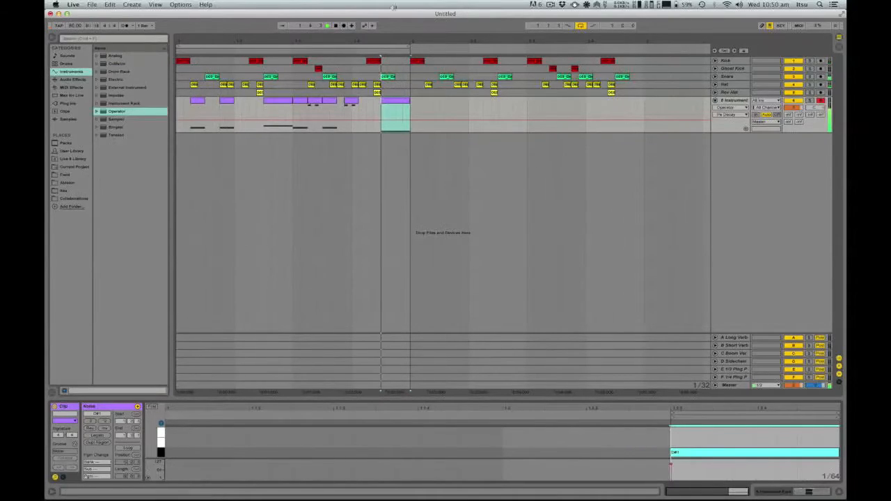
key(space)
click(407, 103)
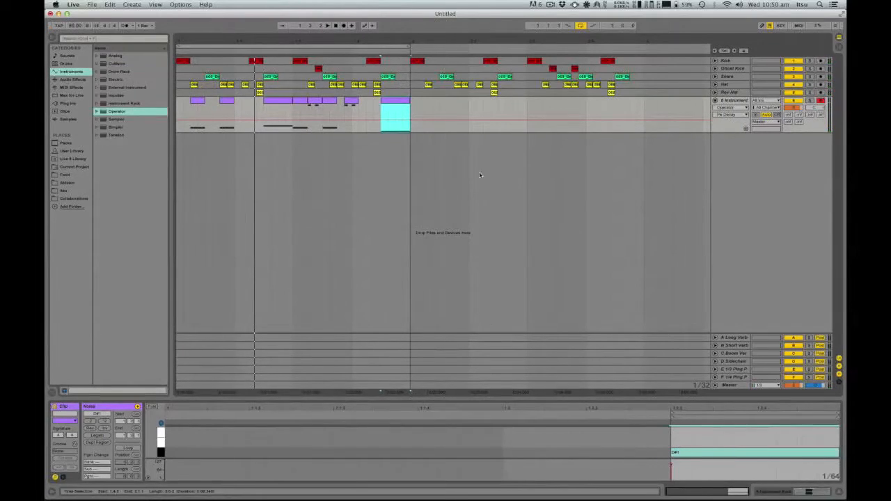
click(773, 492)
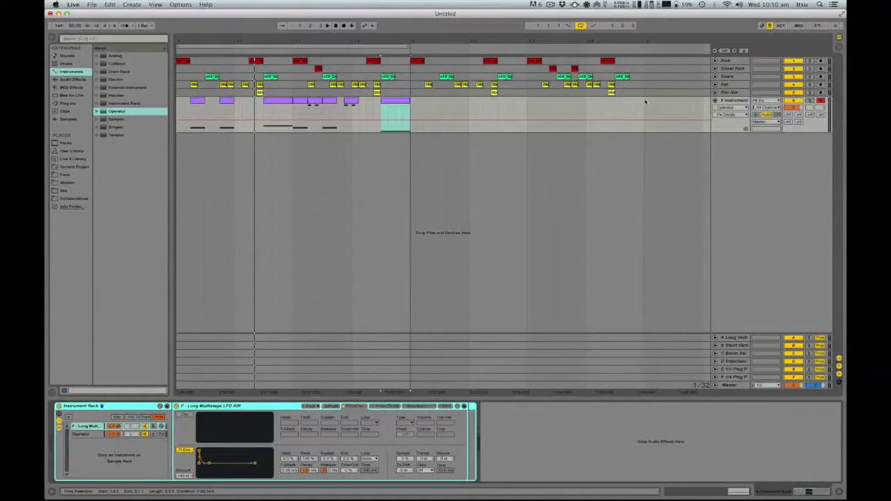
click(746, 100)
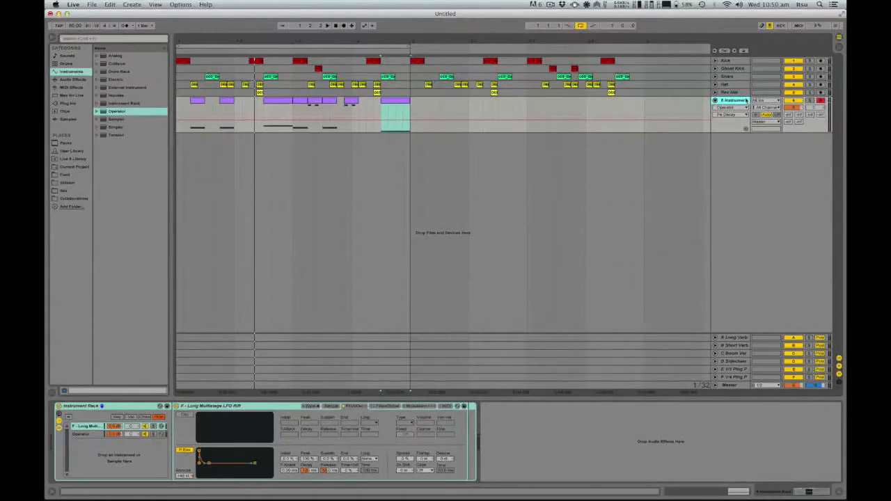
click(410, 111)
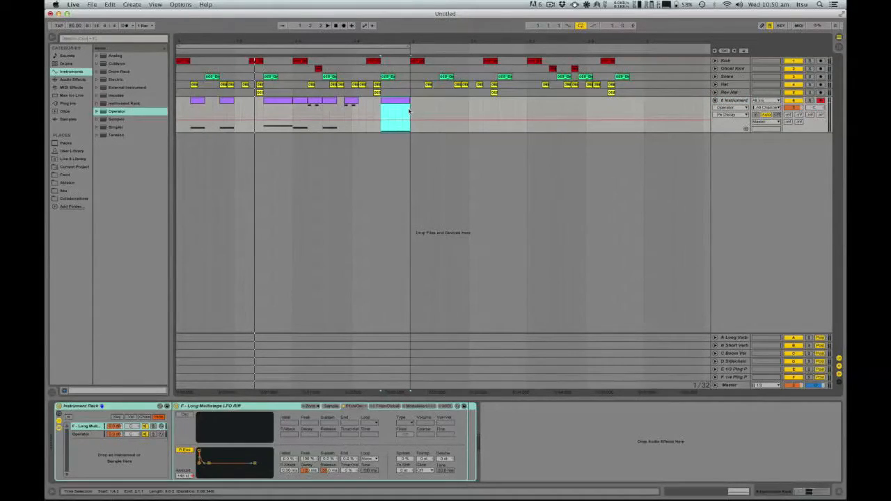
drag(411, 111, 141, 130)
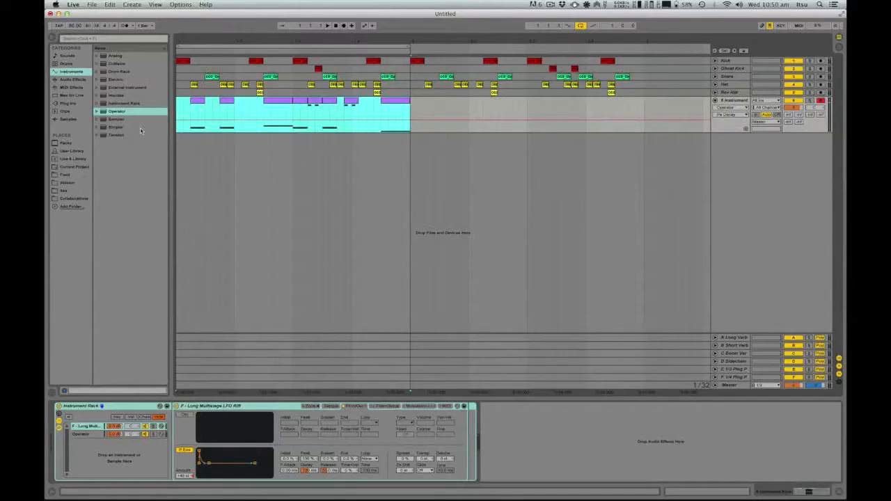
click(412, 110)
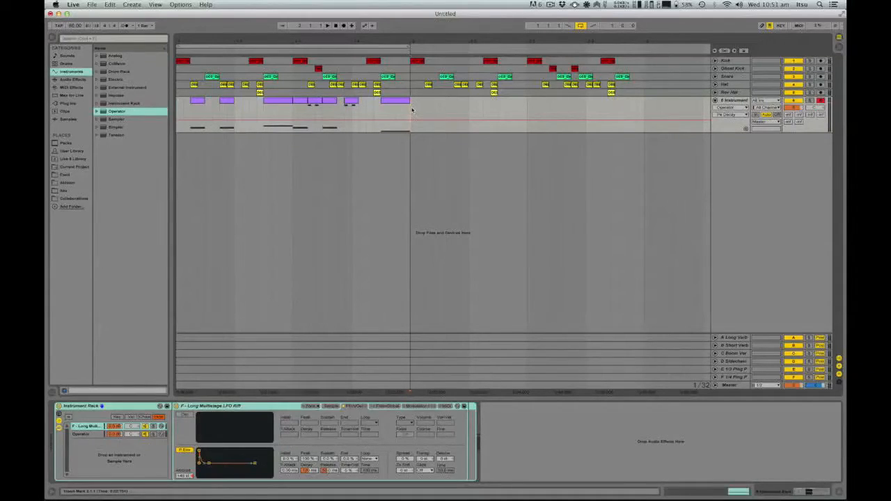
click(224, 407)
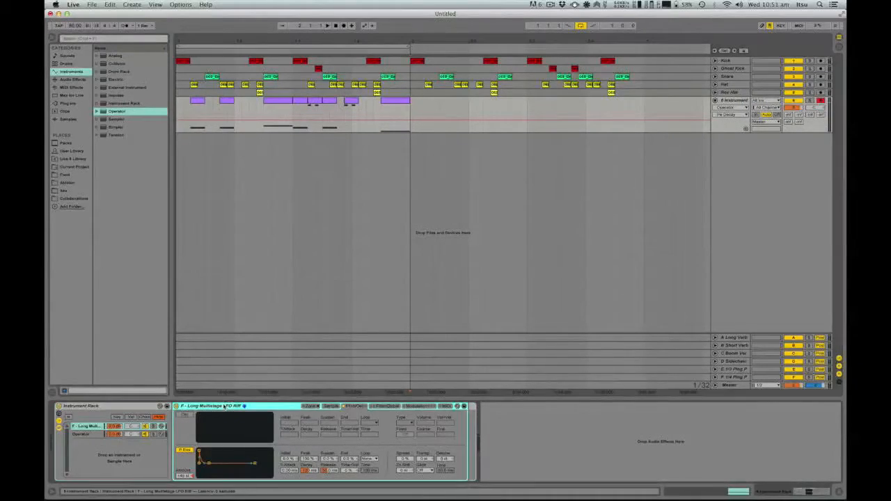
click(292, 111)
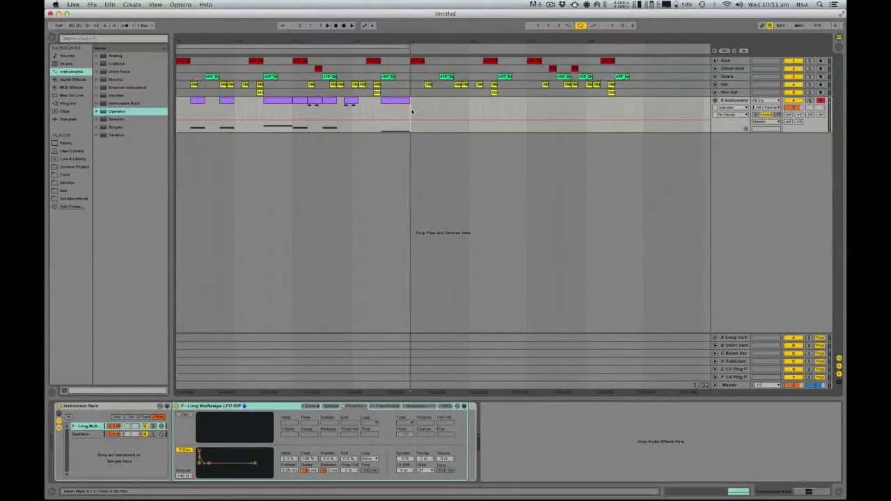
drag(411, 114, 136, 112)
click(232, 174)
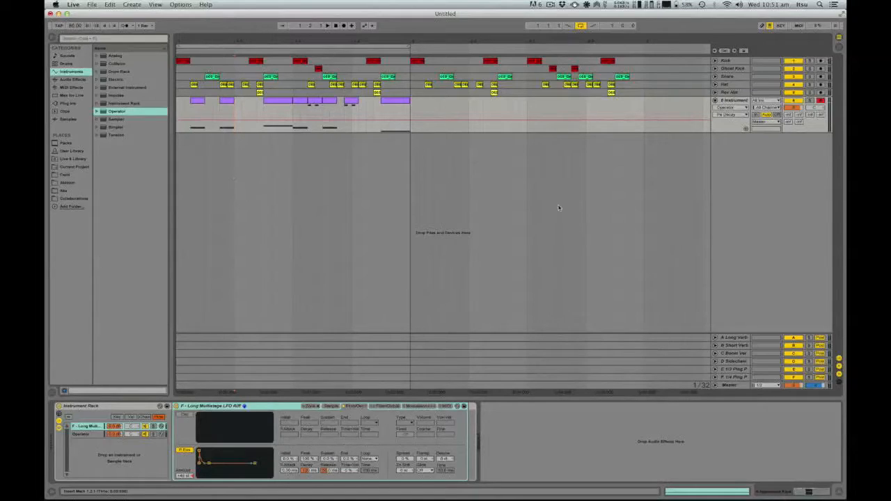
Duplicate the bass instrument track and delete all clips from the duplicate
click(733, 103)
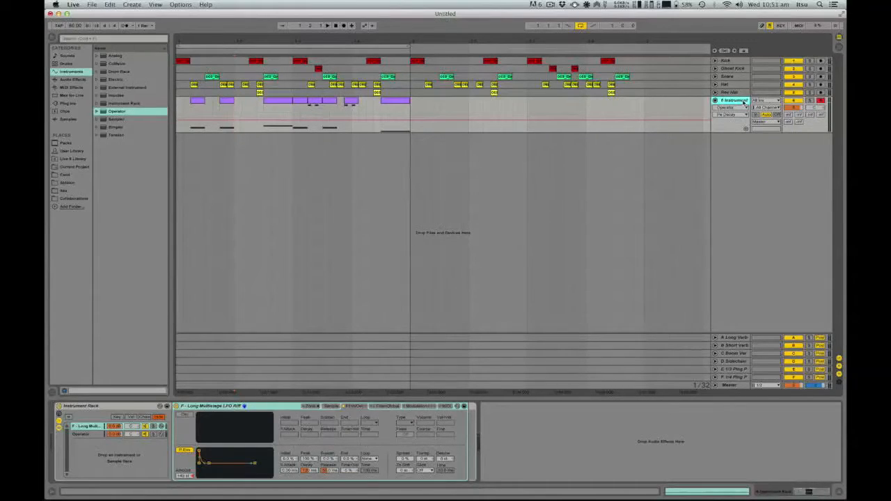
key(super+r)
drag(426, 137, 119, 166)
key(Delete)
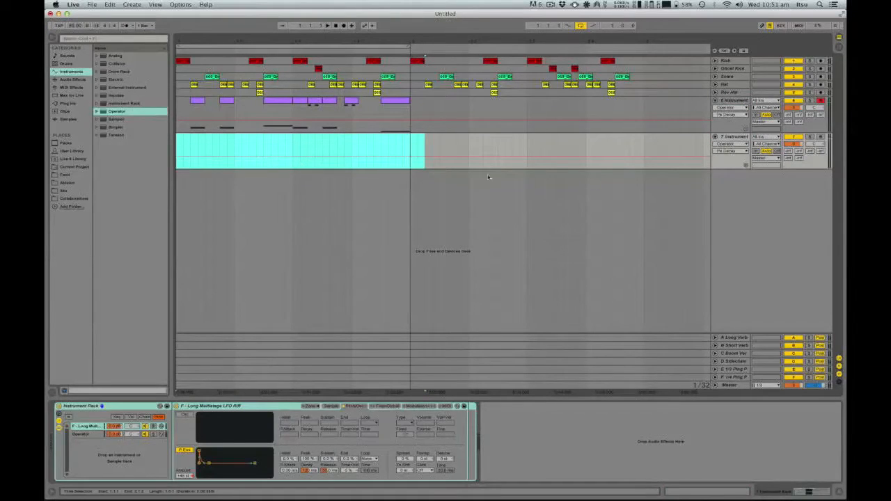
Move the two long bass clips at 1.4.3 and 1.2.3 down onto the duplicate track, keeping their timing
click(383, 146)
drag(395, 101, 393, 143)
drag(278, 102, 278, 145)
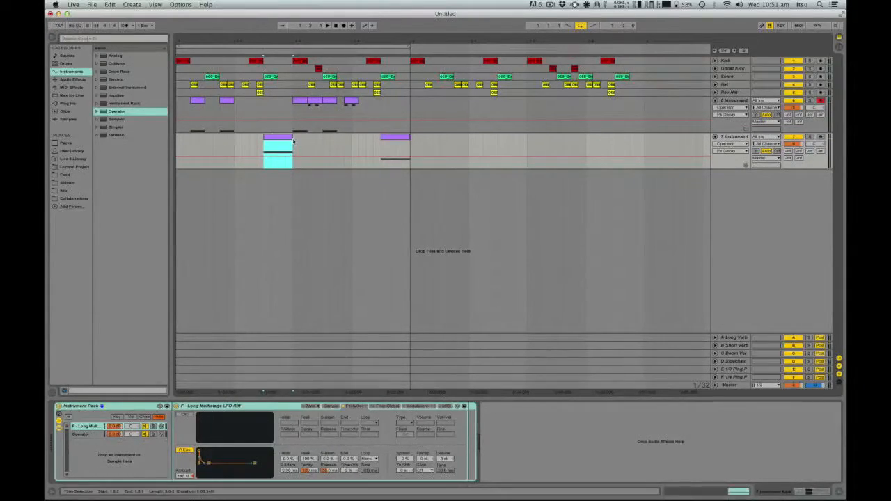
Solo the duplicate track, turn off the pitch envelopes of its Sampler and Operator, and play it
click(809, 137)
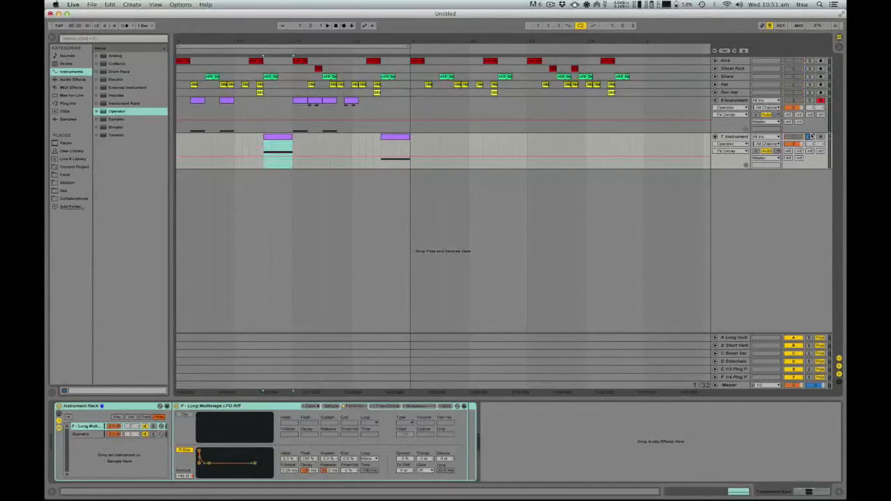
click(187, 450)
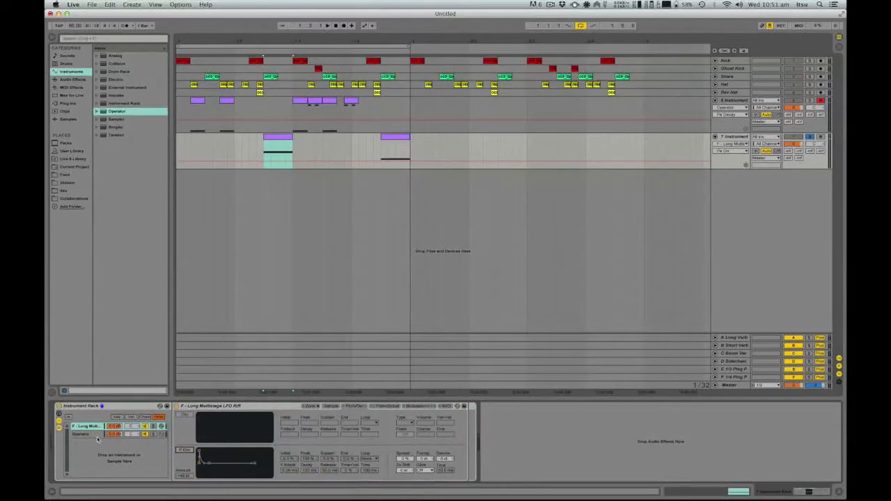
click(89, 436)
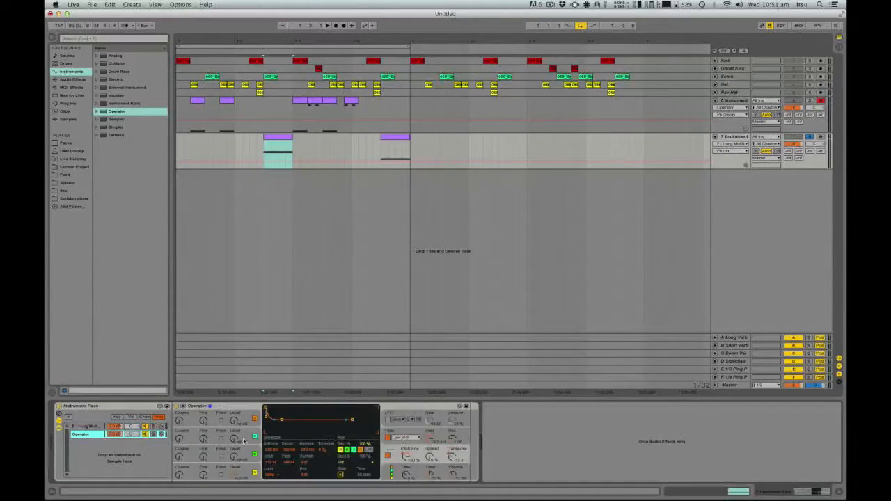
key(space)
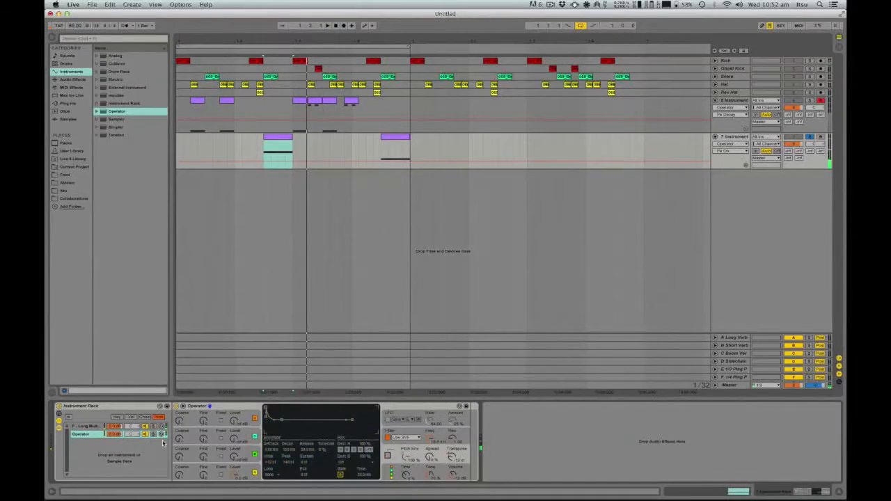
Play the long bass clips with the Sampler and Operator chains soloed in turn, checking the settings of Operator's oscillator A
click(154, 426)
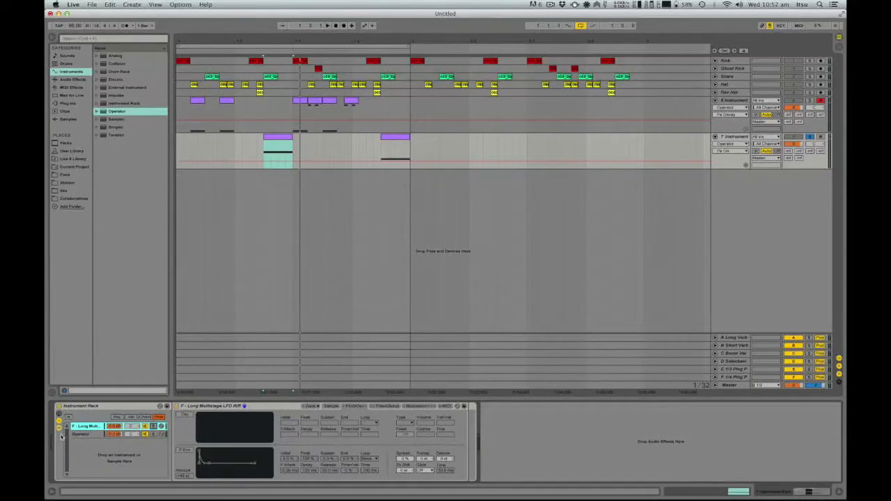
click(82, 435)
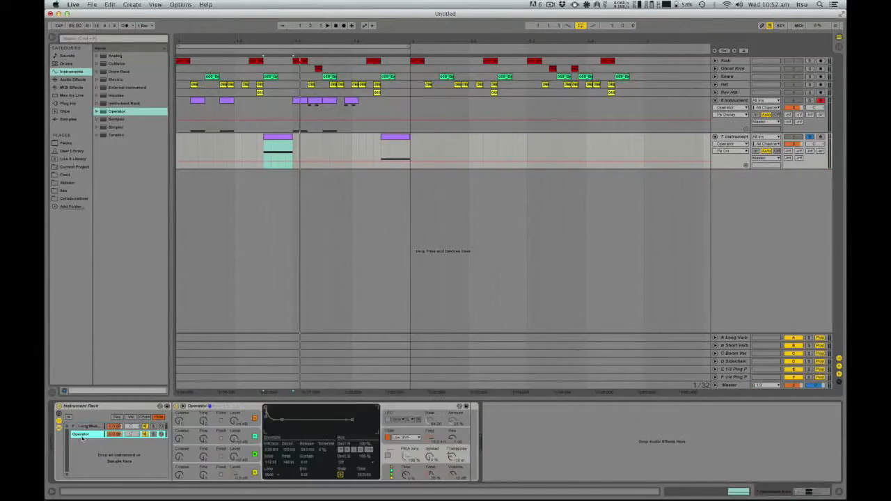
click(243, 471)
key(space)
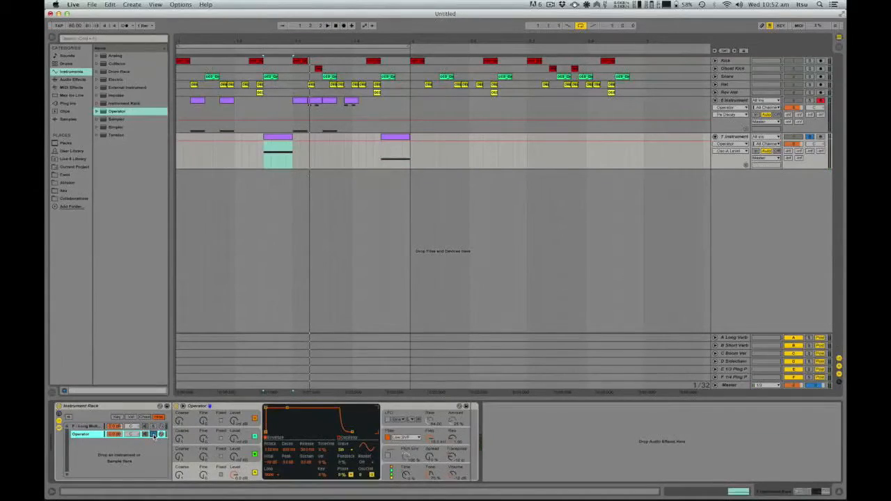
key(space)
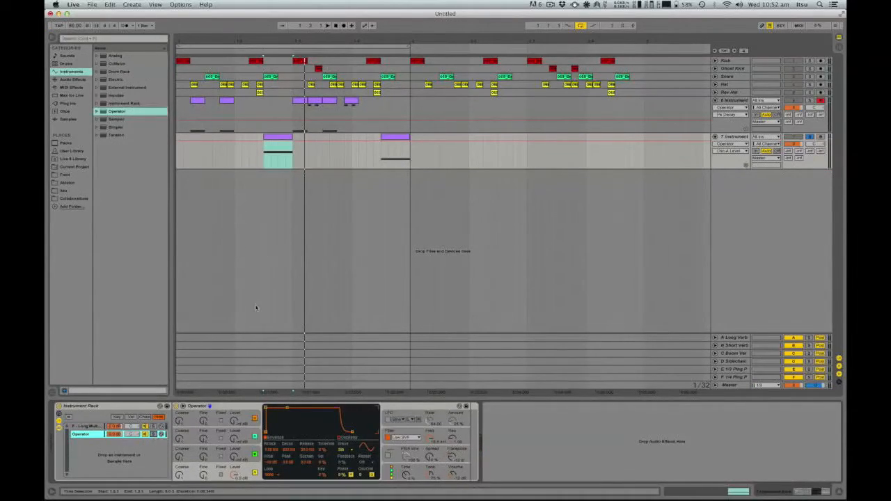
click(265, 161)
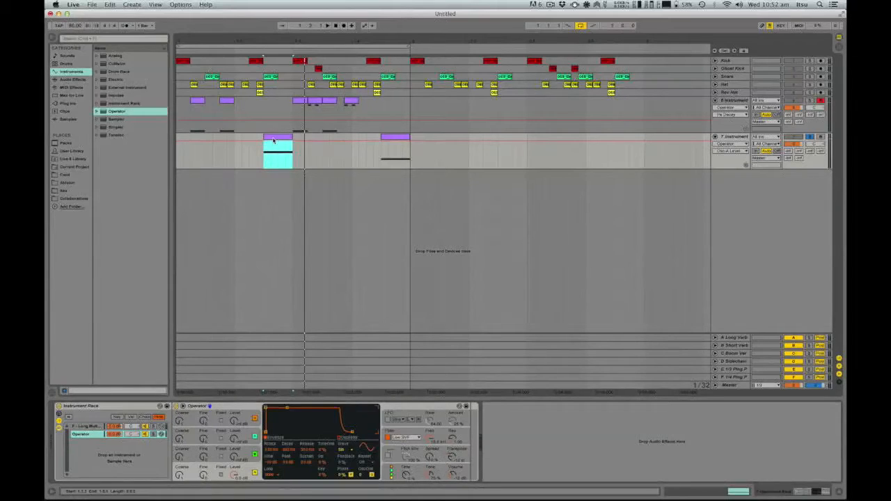
Turn on the modulation oscillator of the duplicate track's Sampler and keep its type set to Sine
click(84, 426)
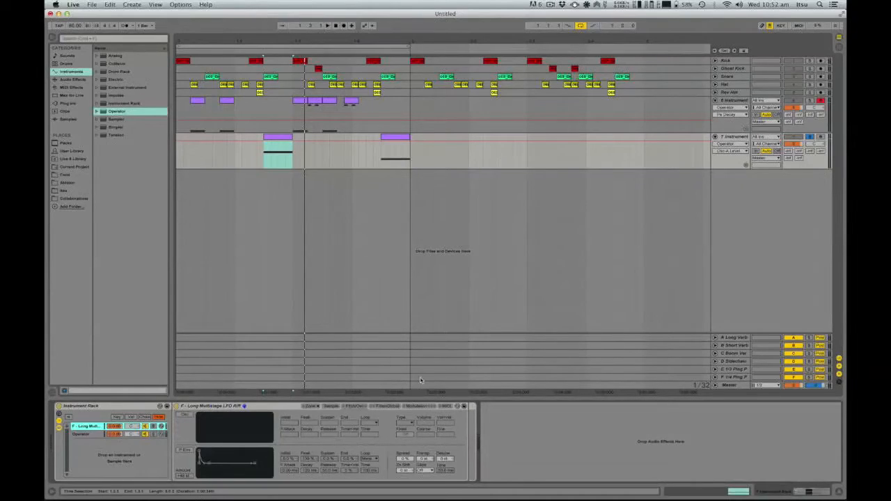
click(333, 406)
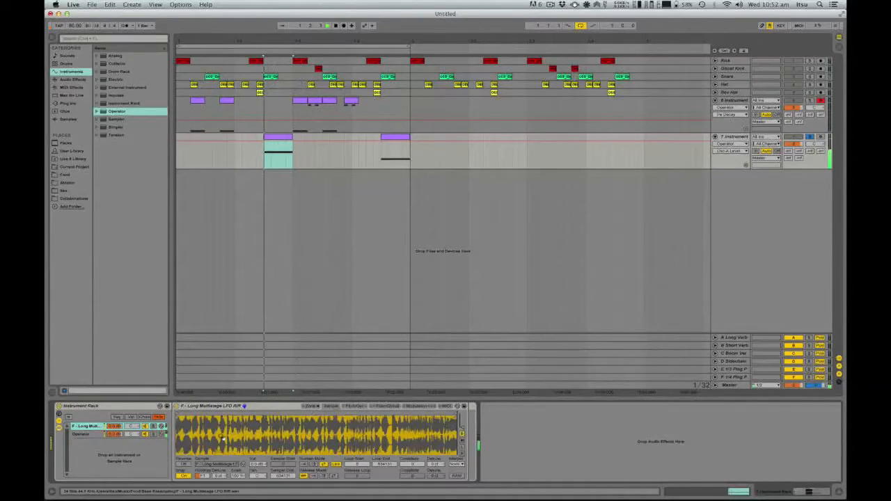
click(383, 406)
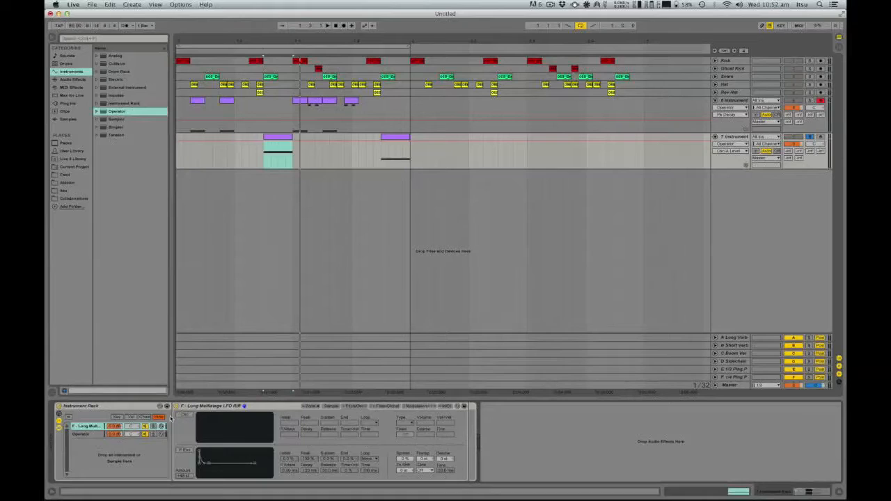
click(185, 416)
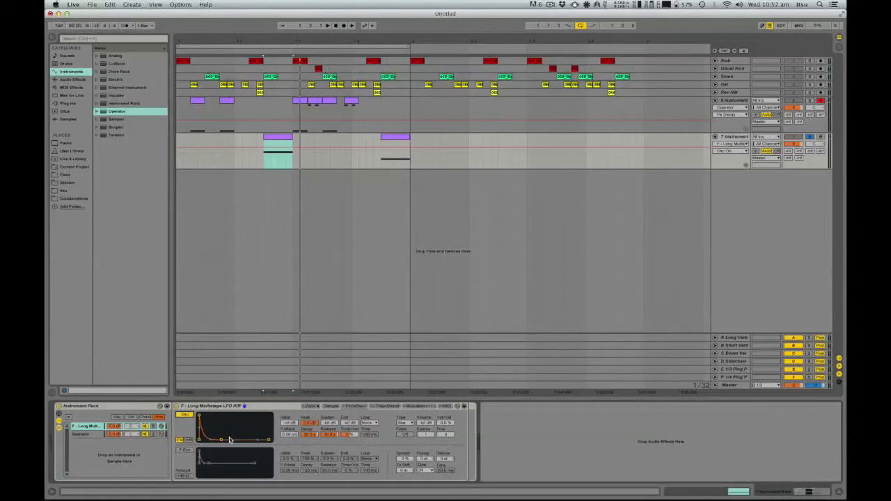
click(403, 426)
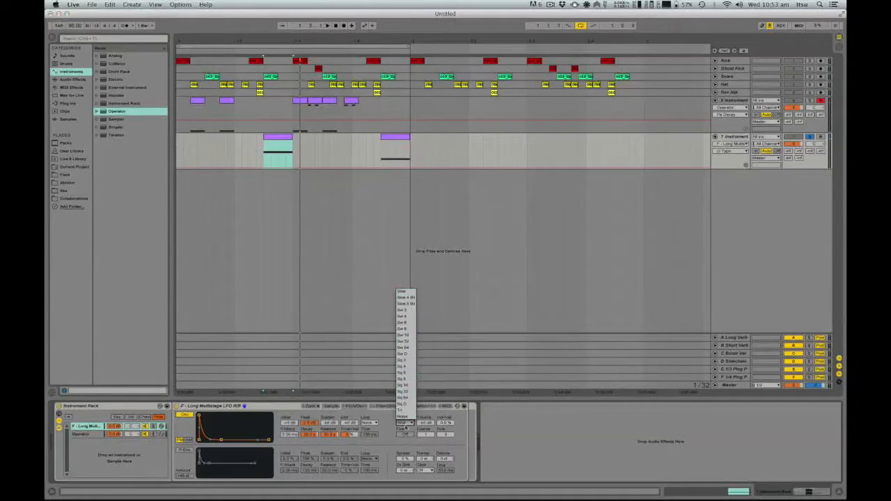
click(407, 292)
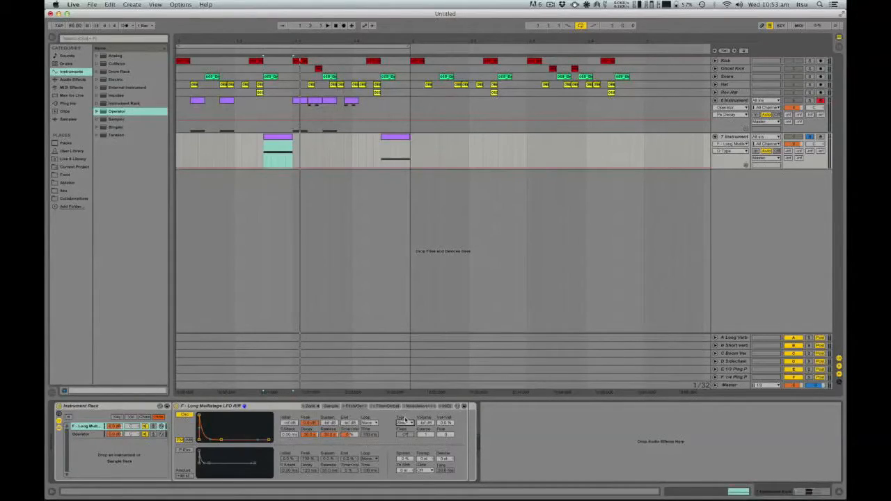
click(403, 422)
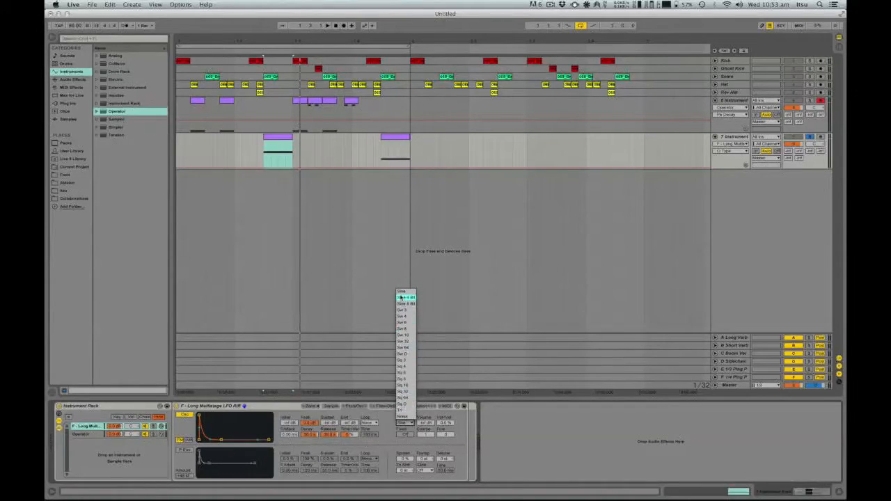
click(403, 292)
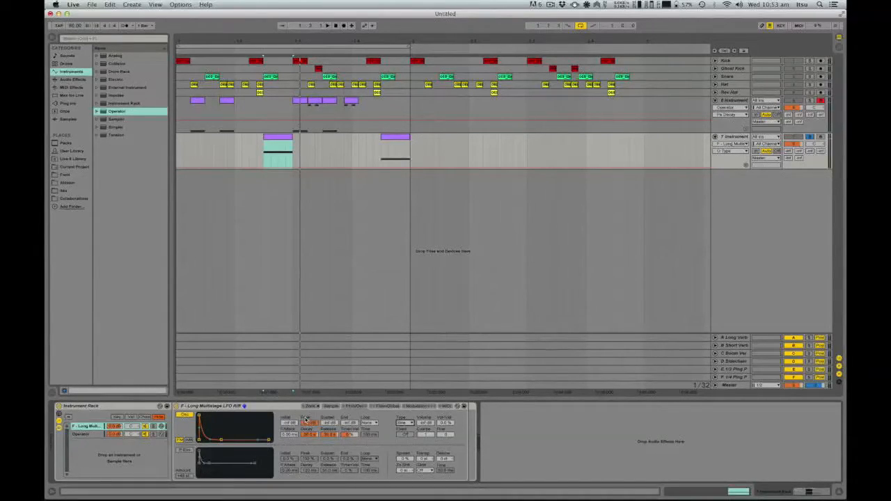
Compare the Sampler's sample waveform with its modulation oscillator and envelope settings
click(332, 406)
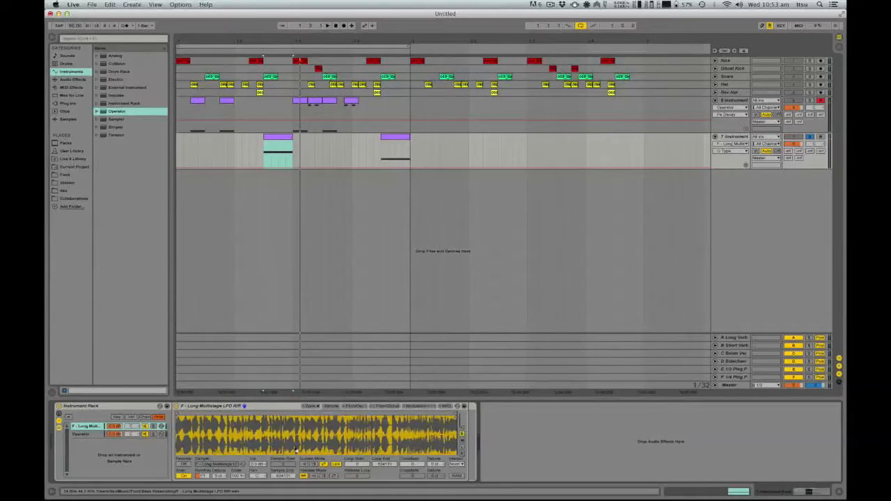
click(358, 407)
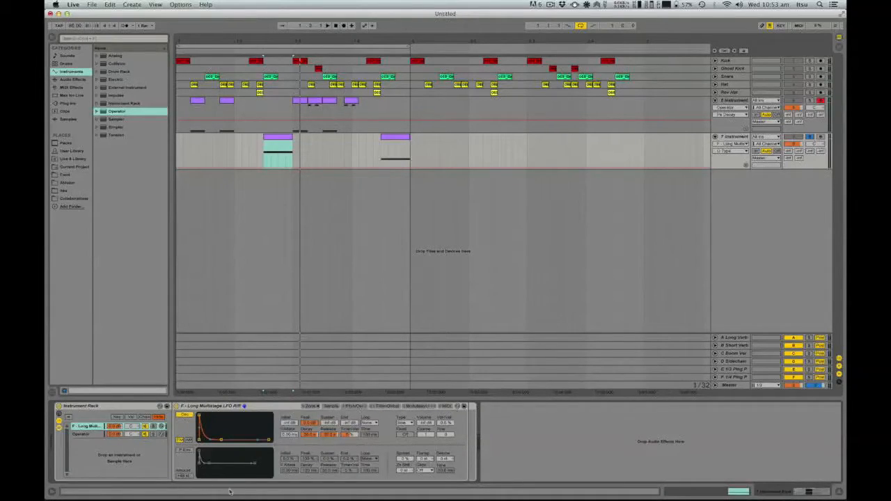
click(335, 407)
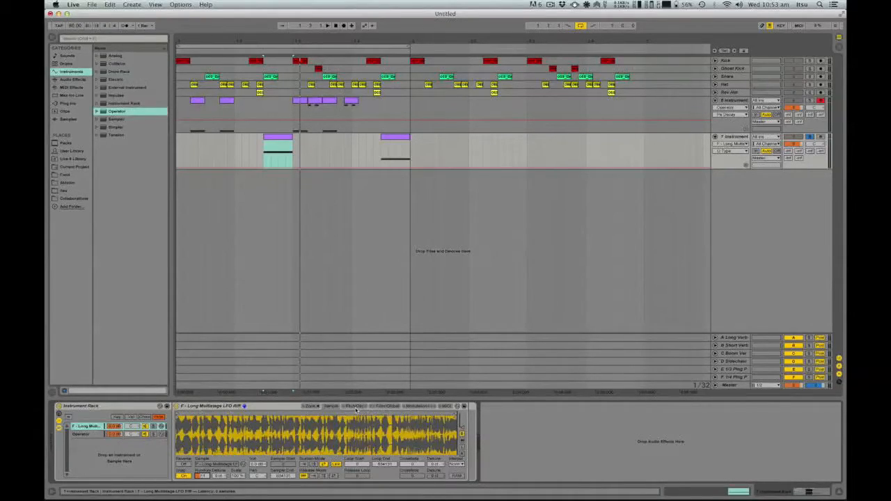
click(355, 407)
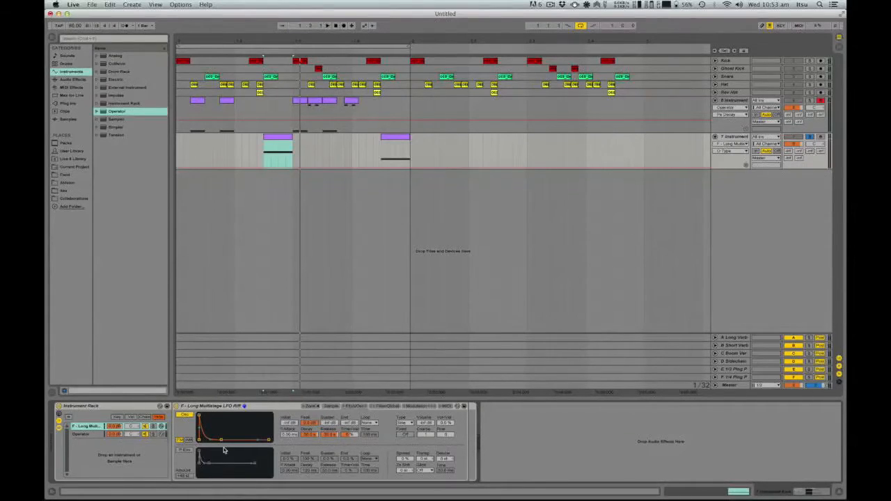
click(221, 408)
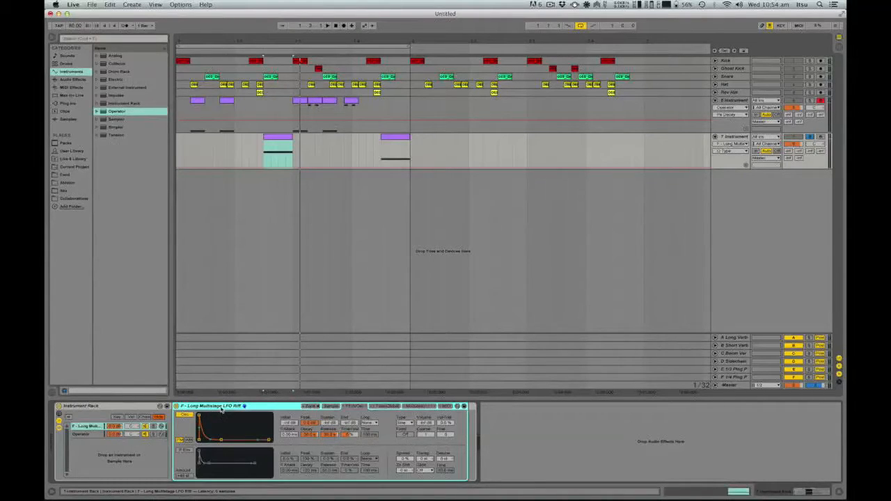
click(334, 407)
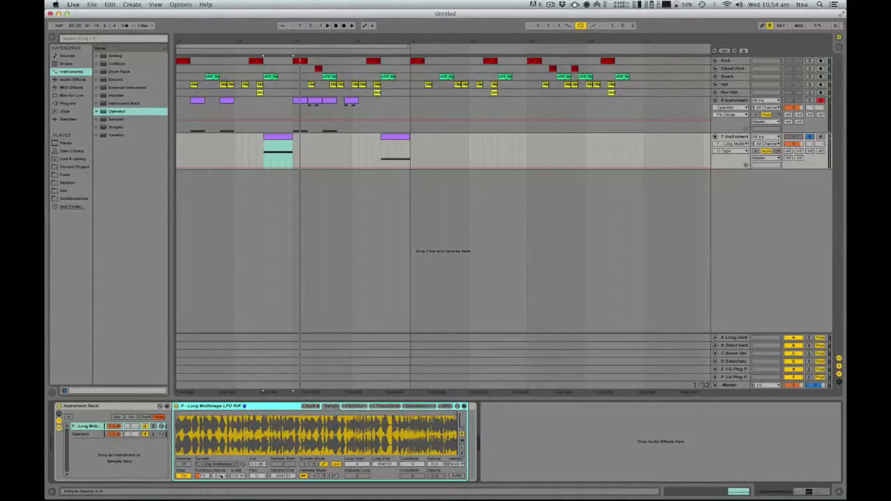
click(355, 406)
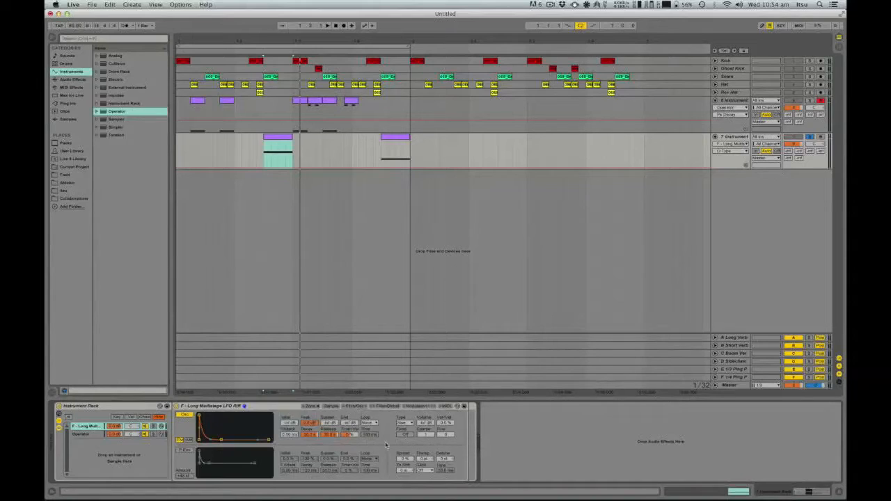
Raise the sustain of the Sampler's oscillator envelope to 0.0 dB and check its release against the global volume envelope's release
drag(325, 423, 326, 376)
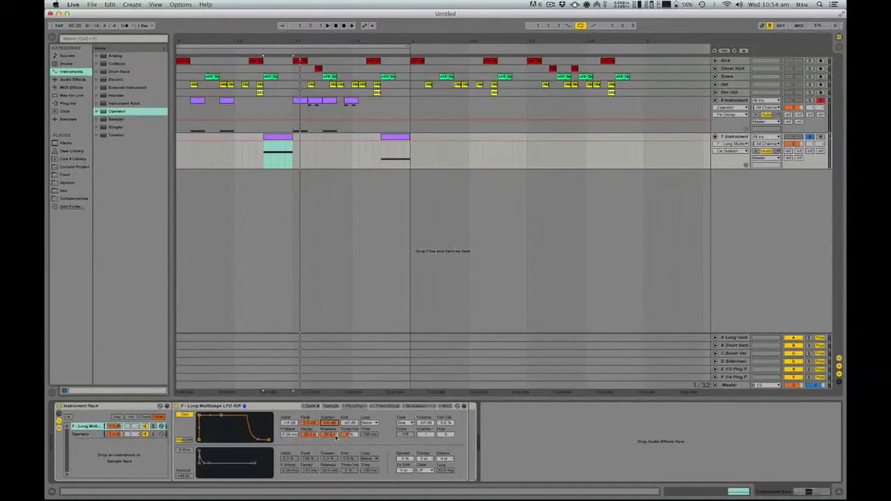
click(331, 437)
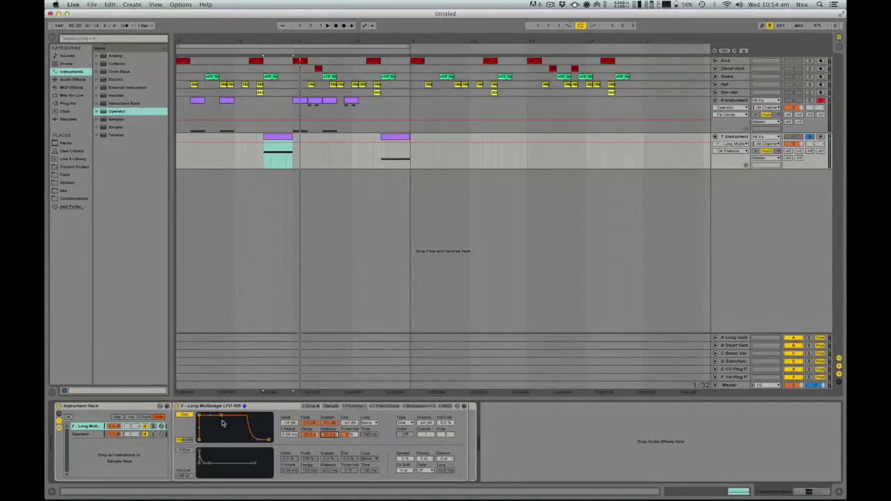
click(329, 405)
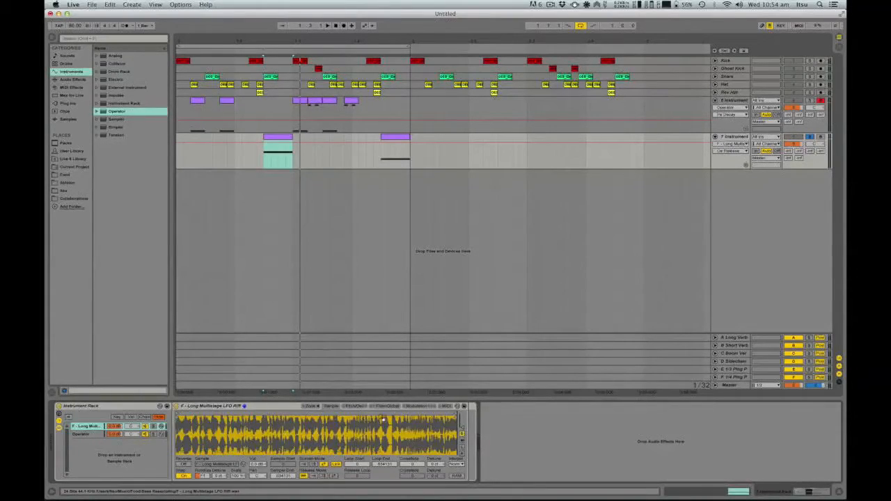
click(388, 406)
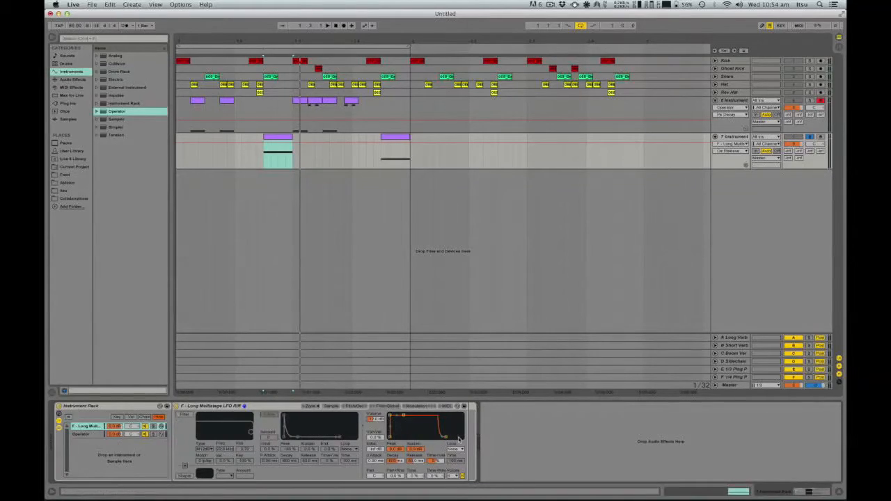
click(415, 461)
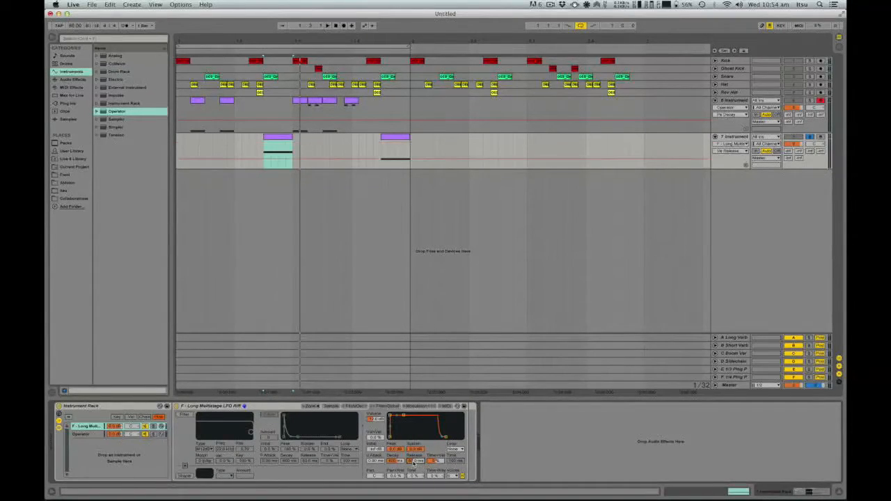
click(351, 406)
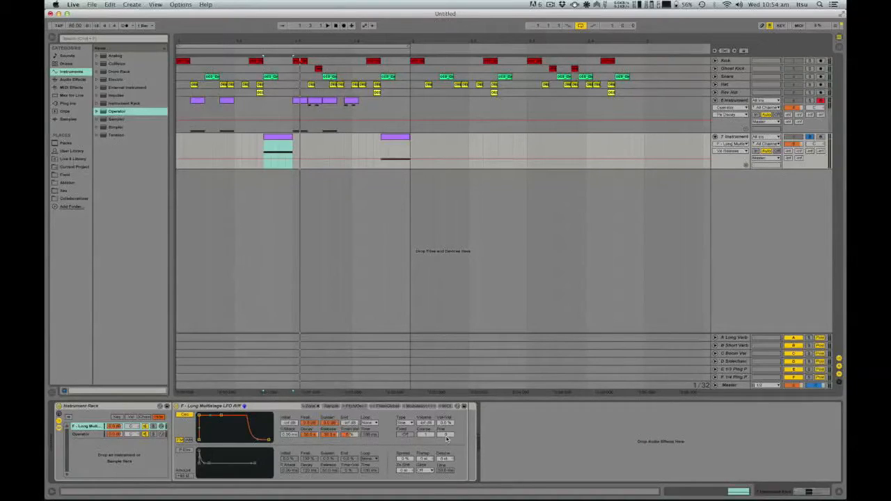
Arm the duplicate track and audition the Sampler oscillator at several volumes, ending back at -inf dB
click(821, 137)
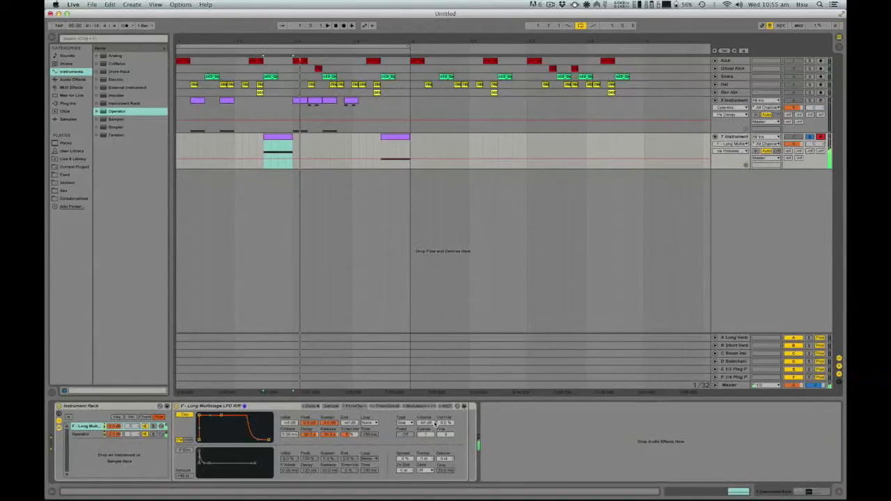
drag(425, 423, 426, 382)
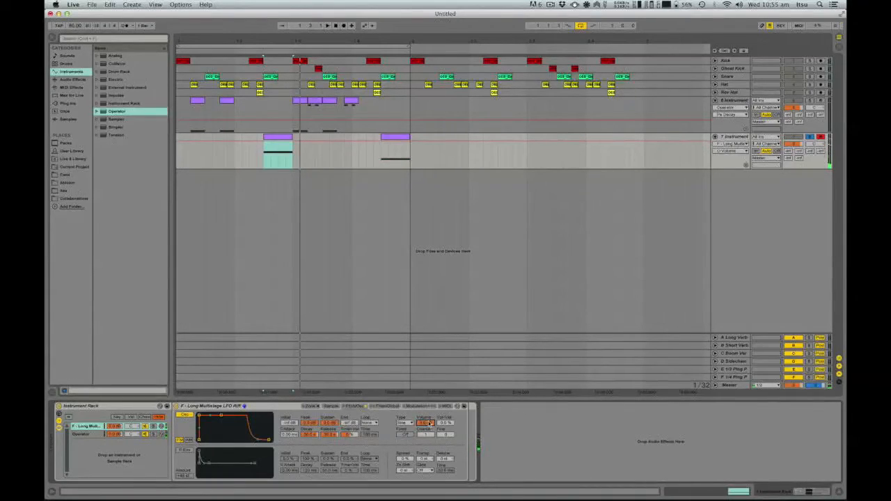
mouse_move(427, 423)
mouse_down()
mouse_move(427, 463)
mouse_move(427, 417)
mouse_up()
mouse_move(426, 425)
mouse_down()
mouse_move(426, 435)
mouse_move(426, 425)
mouse_up()
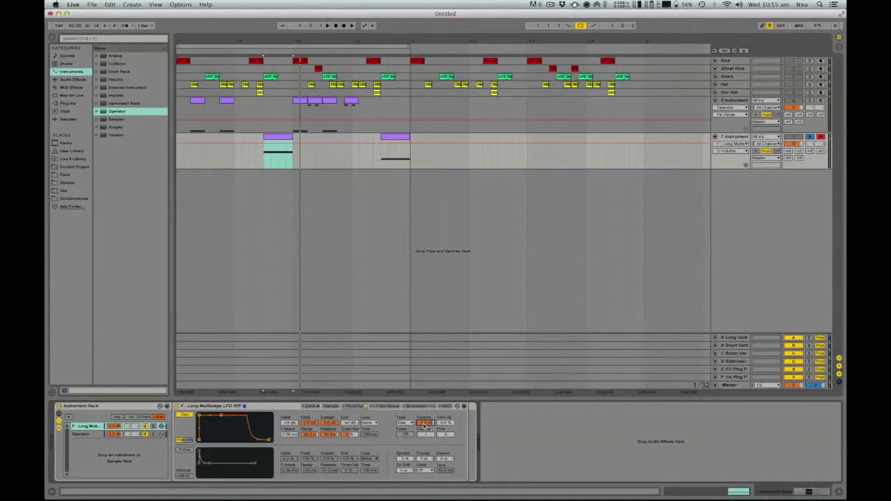
drag(429, 423, 428, 465)
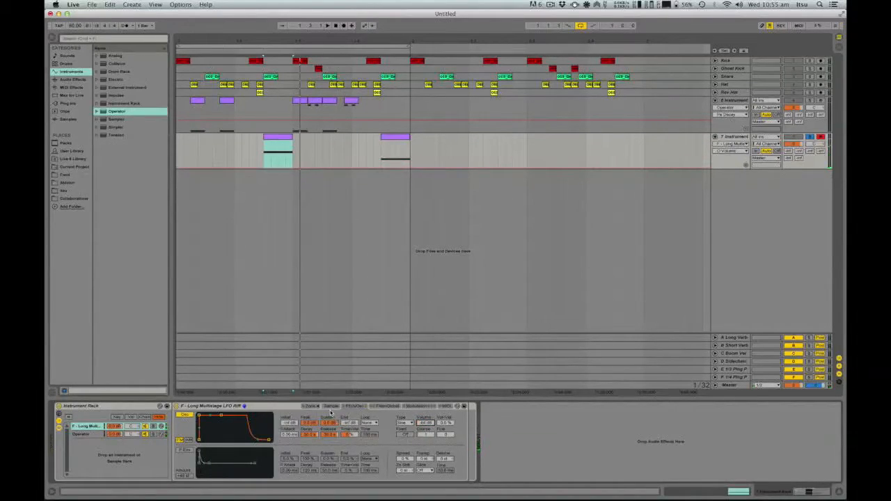
Restrict the Sampler's start and loop range to a very short slice late in the sample, and audition oscillator volume on it
click(330, 407)
mouse_move(270, 415)
mouse_down()
mouse_move(387, 415)
mouse_move(329, 416)
mouse_up()
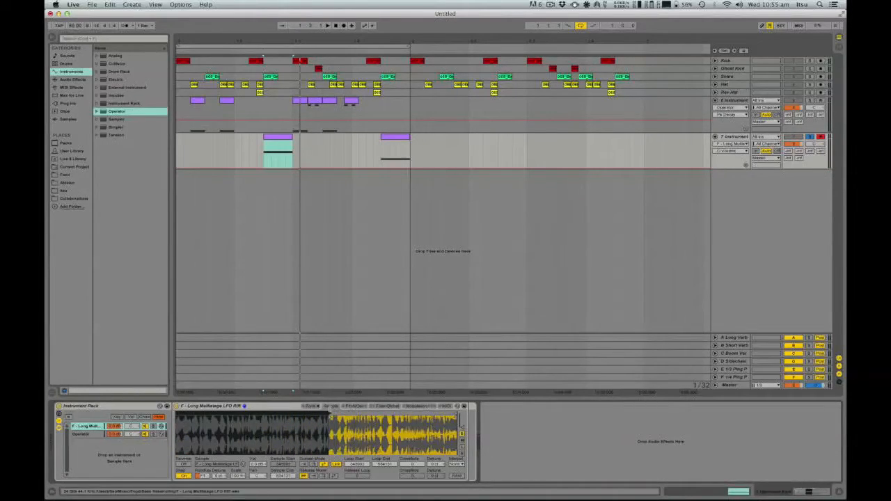
key(a)
mouse_move(328, 413)
mouse_down()
mouse_move(453, 413)
mouse_move(381, 413)
mouse_up()
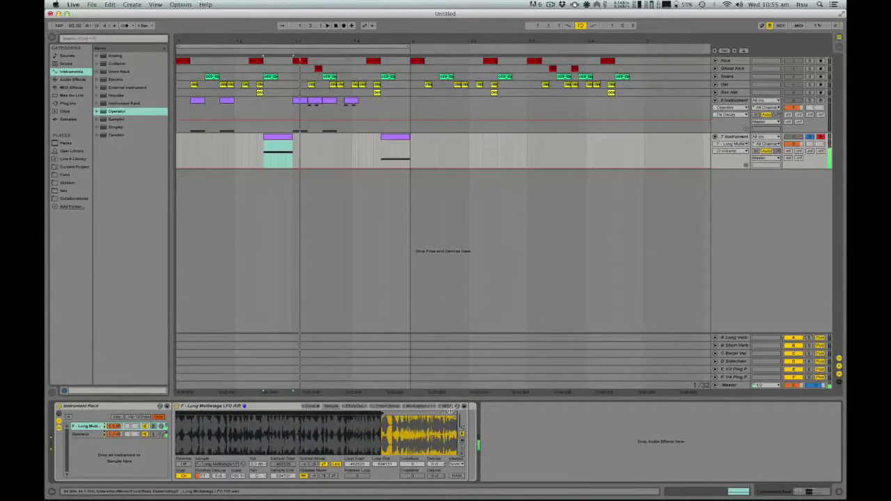
drag(457, 413, 385, 414)
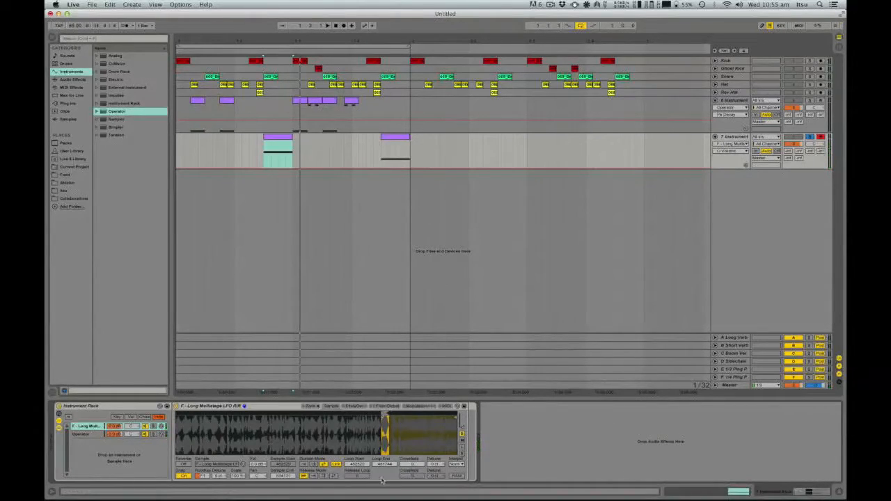
click(356, 405)
mouse_move(425, 423)
mouse_down()
mouse_move(424, 393)
mouse_move(423, 437)
mouse_up()
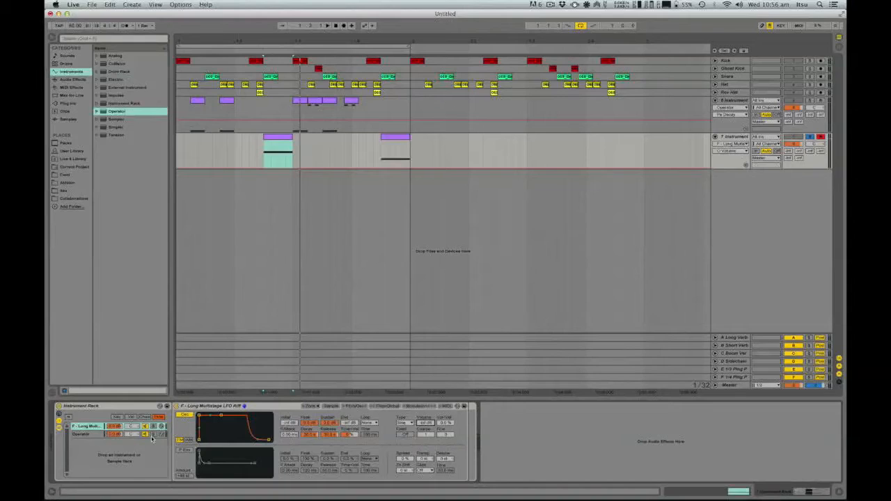
Review the duplicate track's Operator and Sampler chains and compare them with the original bass track's Sampler
click(95, 435)
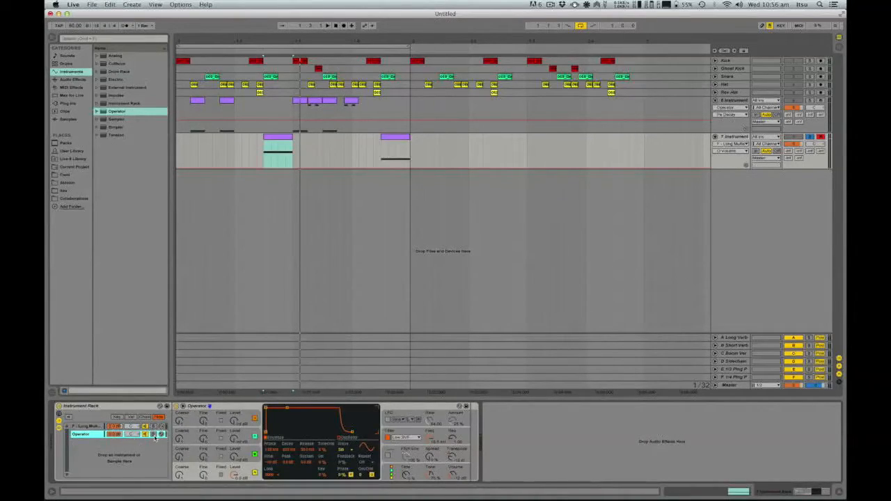
click(91, 425)
click(265, 121)
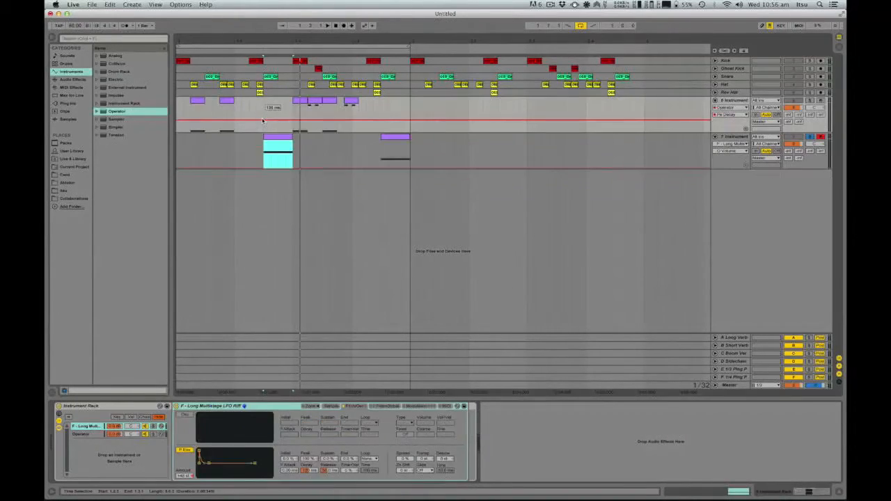
click(267, 144)
click(277, 138)
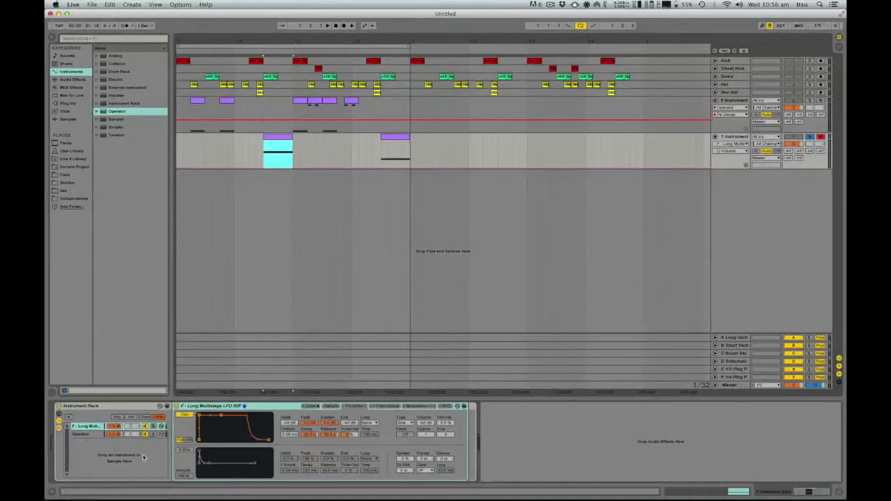
Mute the Operator chain on the duplicate track and turn up the volume of the Sampler's modulation oscillator
click(82, 434)
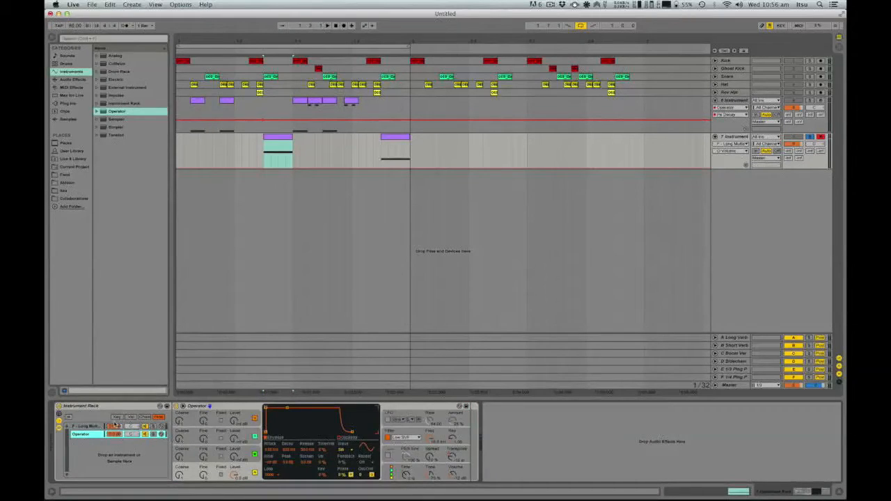
click(145, 434)
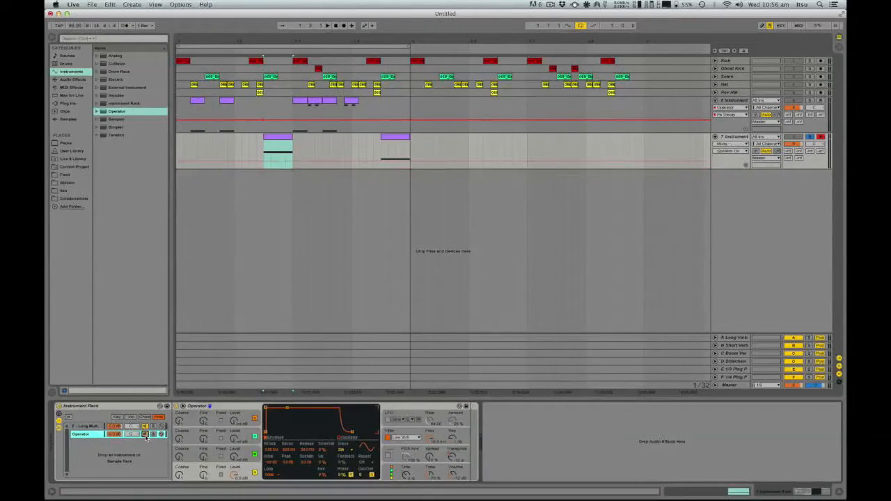
click(89, 425)
click(427, 424)
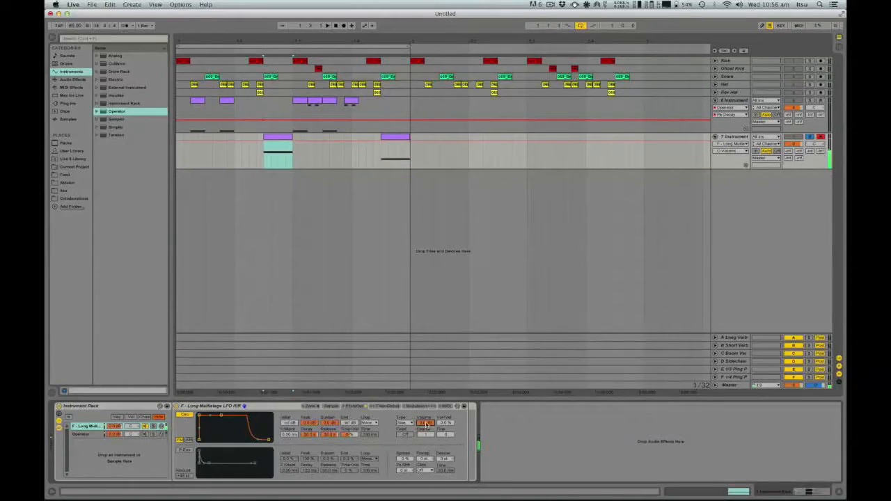
Audition a note through the modulated Sampler chain, turn the Operator chain back on and return to the Sampler chain
key(c)
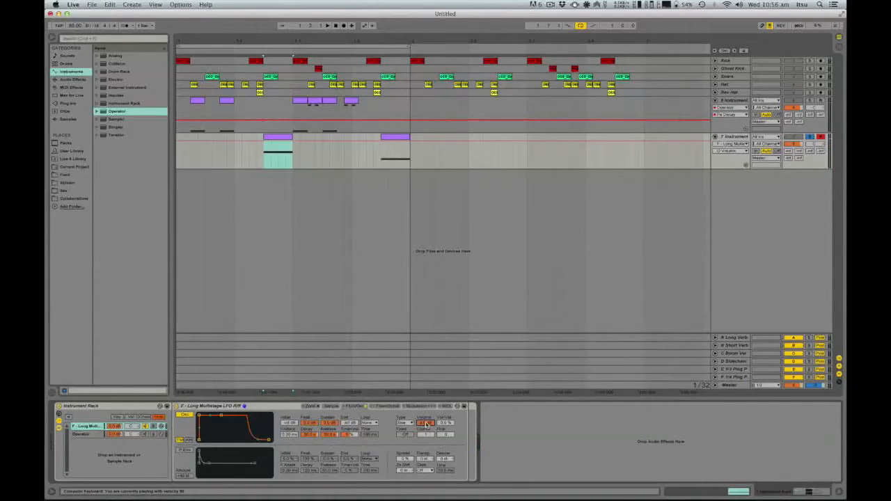
mouse_move(426, 425)
mouse_down()
mouse_move(427, 446)
mouse_move(427, 426)
mouse_up()
click(147, 435)
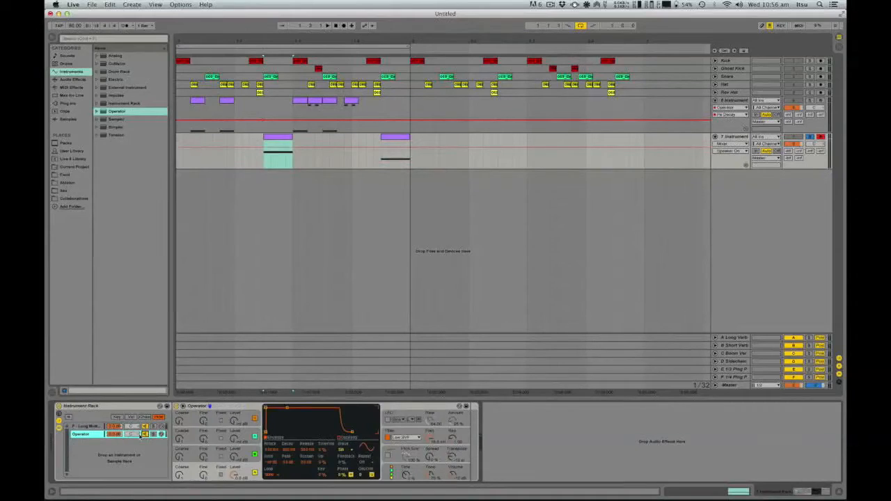
click(85, 426)
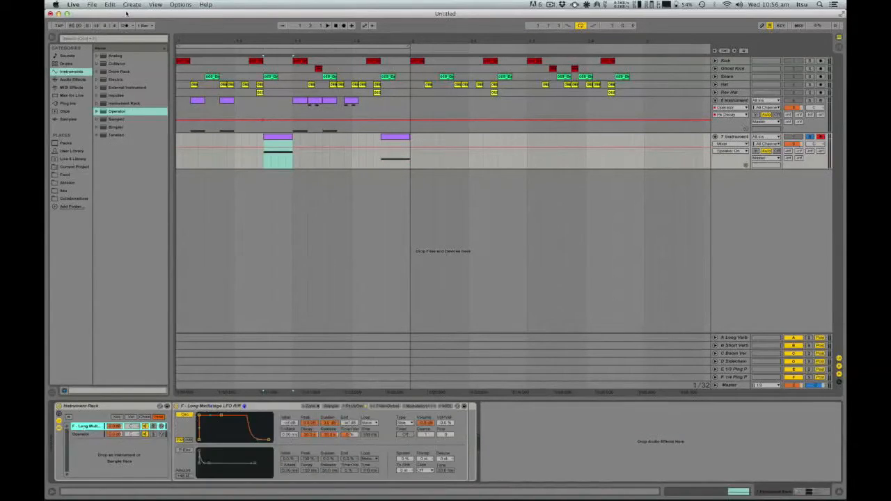
Add an EQ Eight audio effect after the Sampler in its own chain
click(73, 79)
click(117, 135)
key(Return)
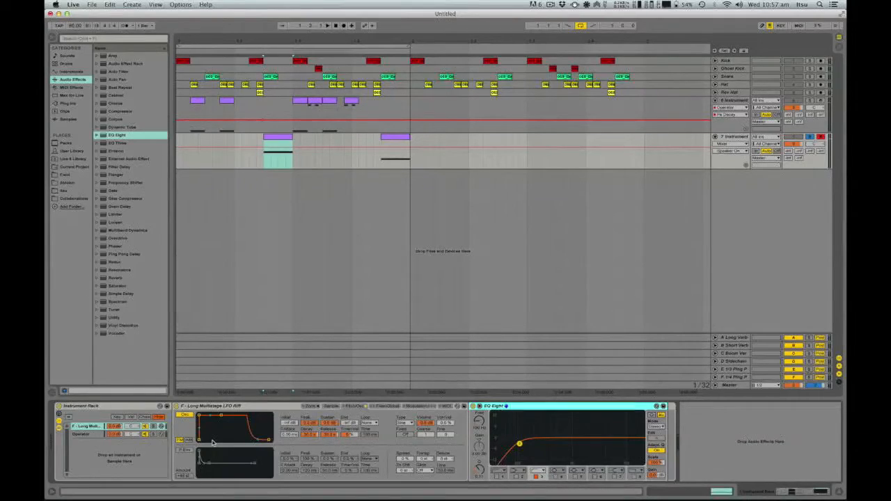
Check the Operator chain, return to the Sampler chain and lower its modulation oscillator volume to -inf dB
click(81, 434)
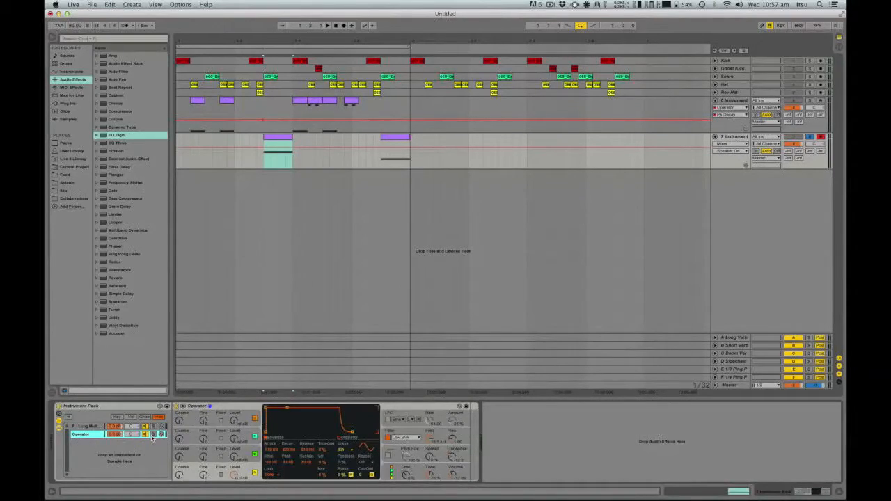
click(97, 426)
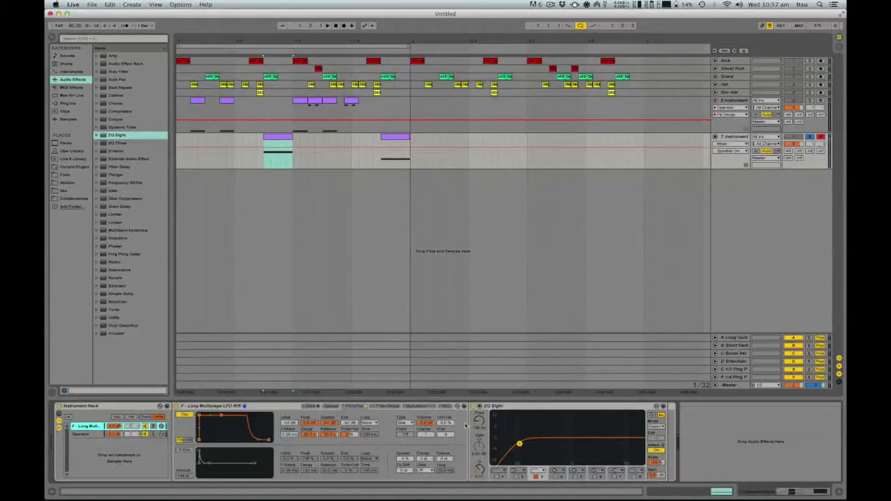
drag(429, 423, 429, 446)
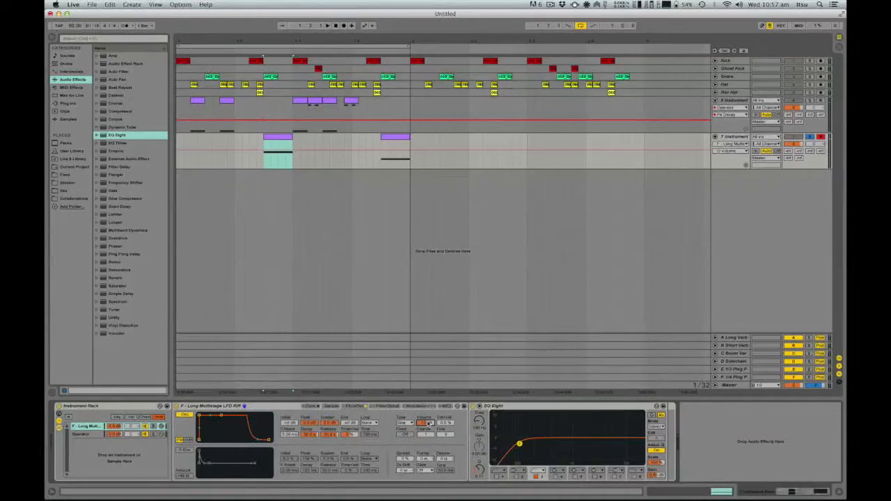
drag(430, 423, 425, 443)
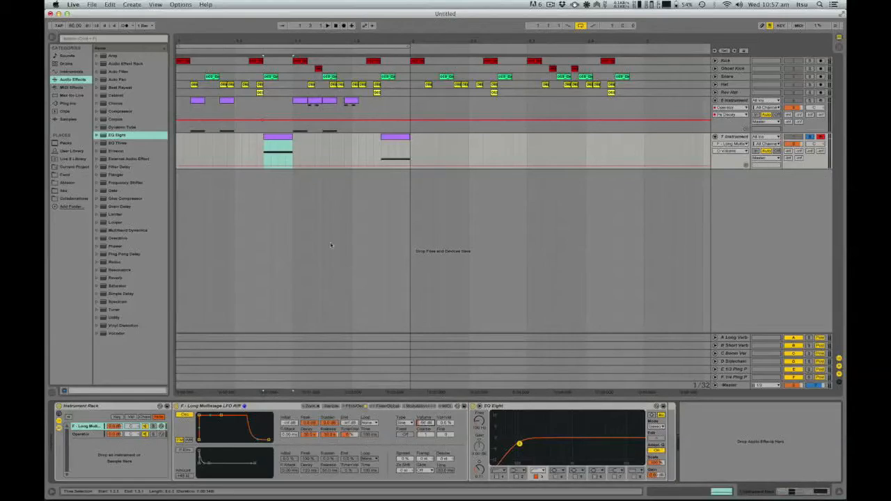
Automate the oscillator volume as a rising ramp across the first long note and play it back
click(279, 138)
mouse_move(281, 165)
mouse_down()
mouse_move(280, 143)
mouse_move(264, 166)
mouse_up()
key(space)
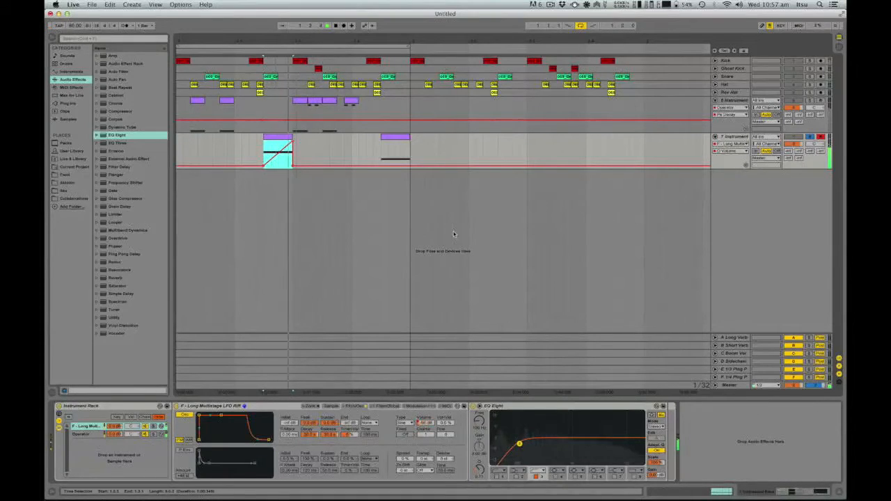
Review the oscillator's Coarse automation and the sample slice used by the Sampler
key(Delete)
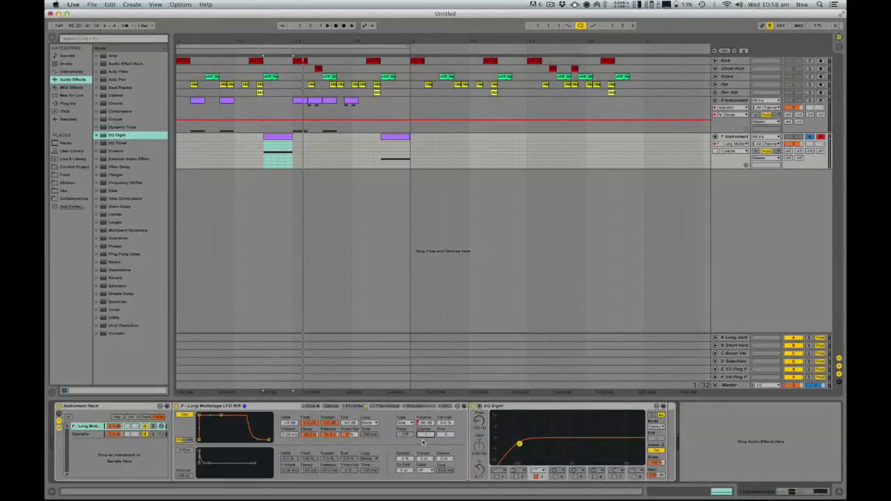
click(332, 405)
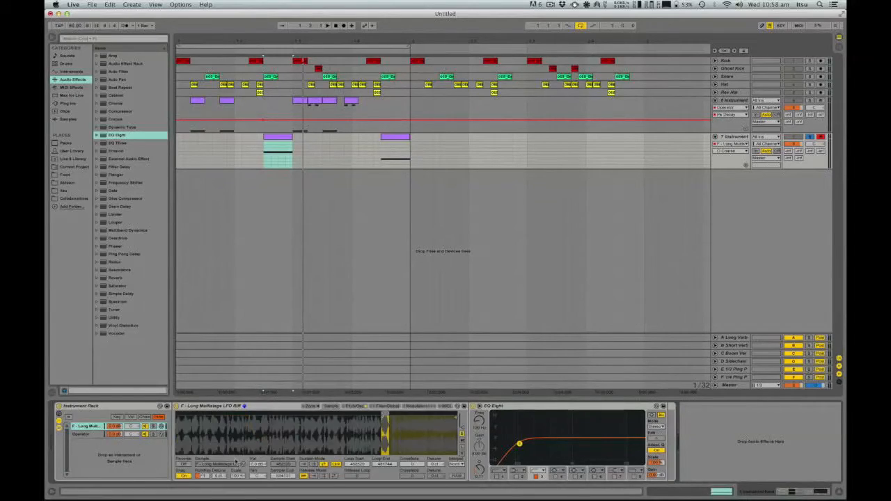
click(355, 406)
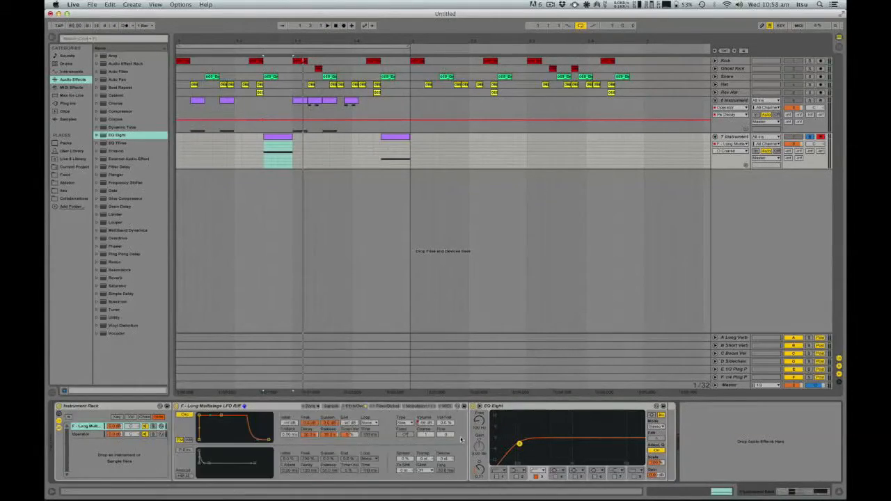
click(427, 436)
Lower the starting point of the first long note's oscillator volume ramp to the minimum and audition it
click(426, 423)
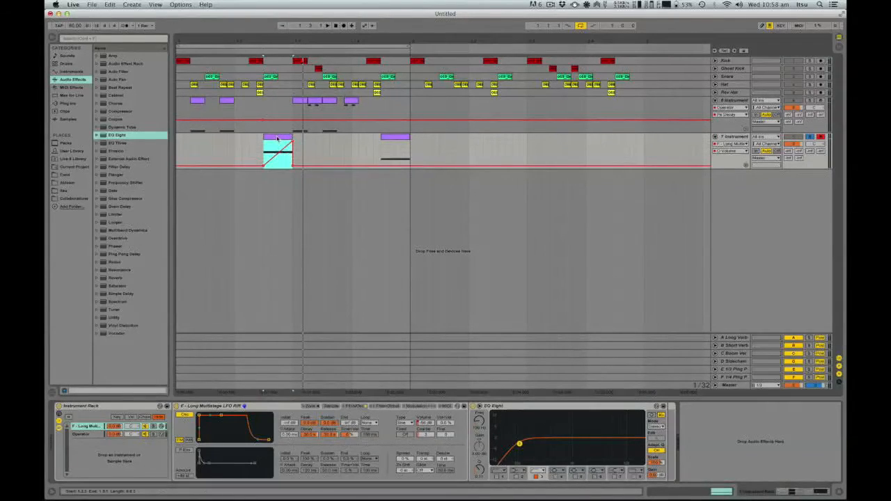
click(267, 172)
drag(264, 167, 263, 172)
key(space)
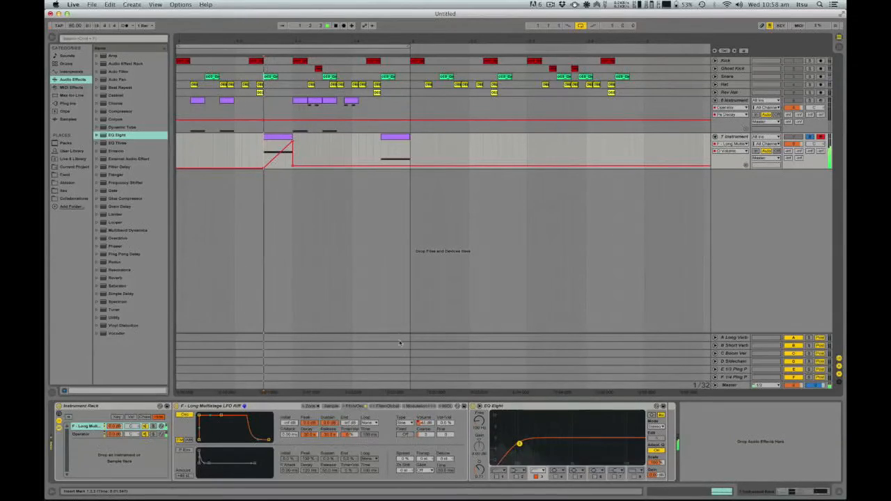
Copy the first long note clip with its ramp to 2.4 and consolidate it into a clip ending at bar 3
key(space)
drag(283, 137, 597, 157)
shift+click(642, 137)
key(super+j)
Lengthen the F#1 note in the consolidated clip until it fills the whole clip, using a coarser 1/8 grid
double_click(641, 138)
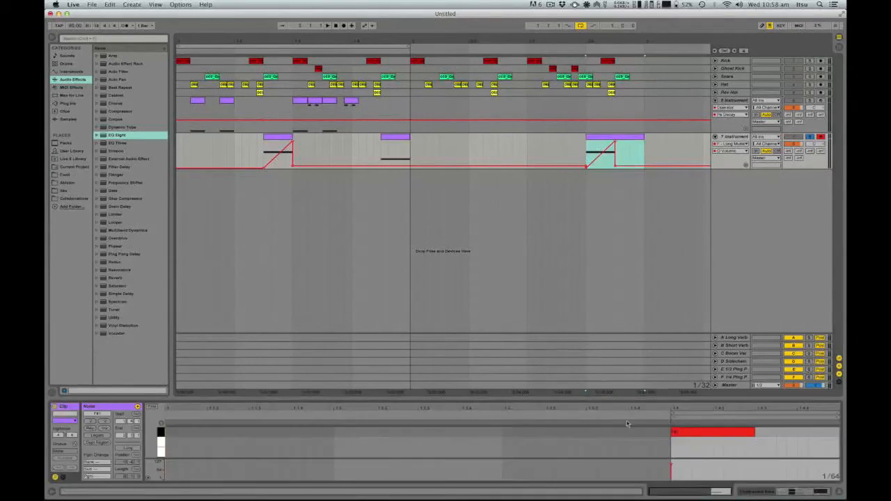
click(711, 433)
key(super+2)
key(super+2)
key(shift+Right)
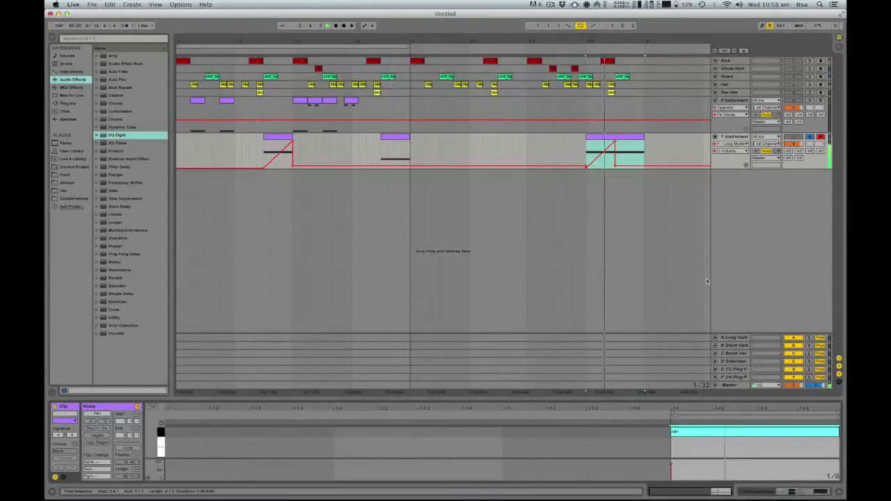
Redraw the oscillator volume automation as one rising ramp from minimum across the full extended clip, and play it back
click(616, 166)
click(640, 161)
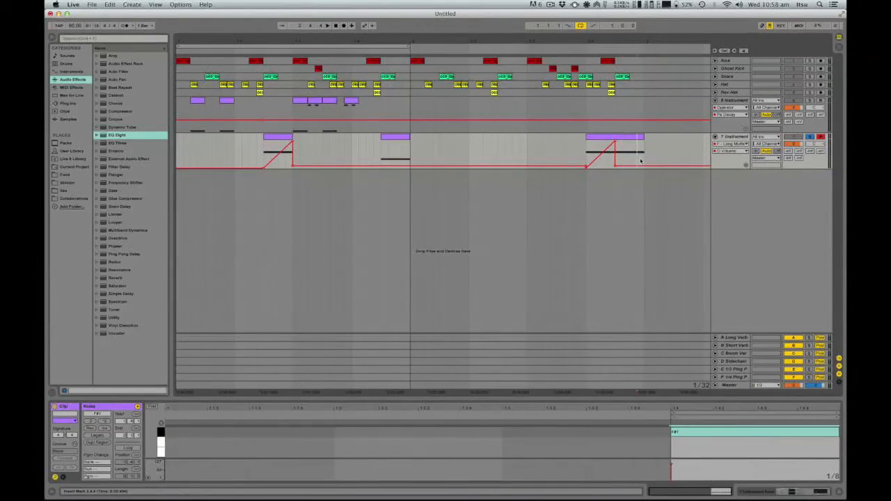
drag(644, 160, 623, 143)
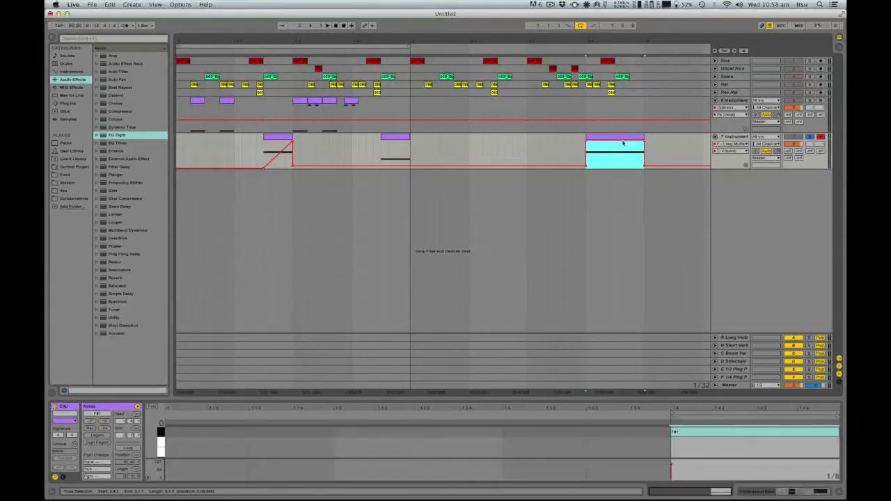
click(586, 142)
click(581, 160)
drag(586, 165, 586, 168)
click(586, 165)
key(space)
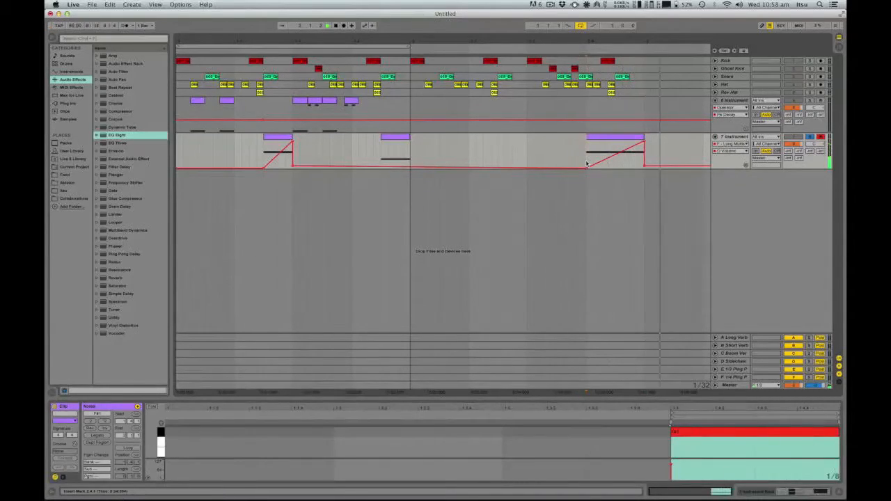
Compare the oscillator's Coarse and Volume automation on the Sampler while auditioning the extended note
key(shift+Tab)
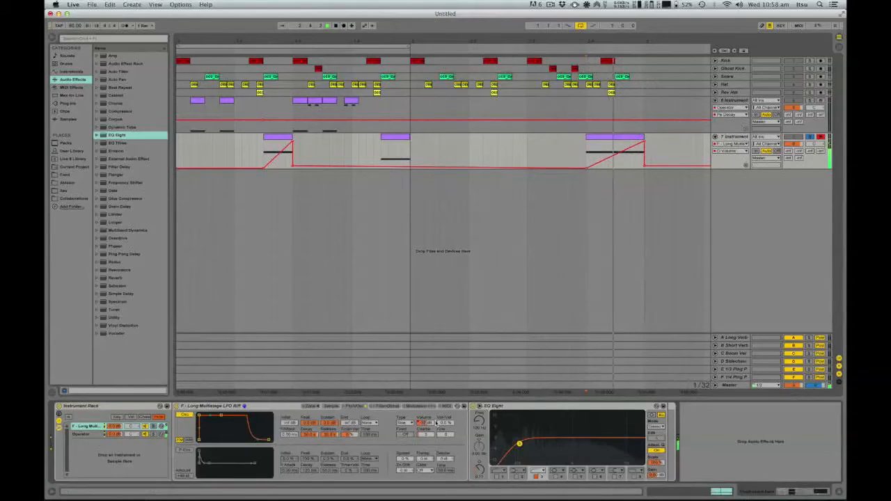
click(434, 431)
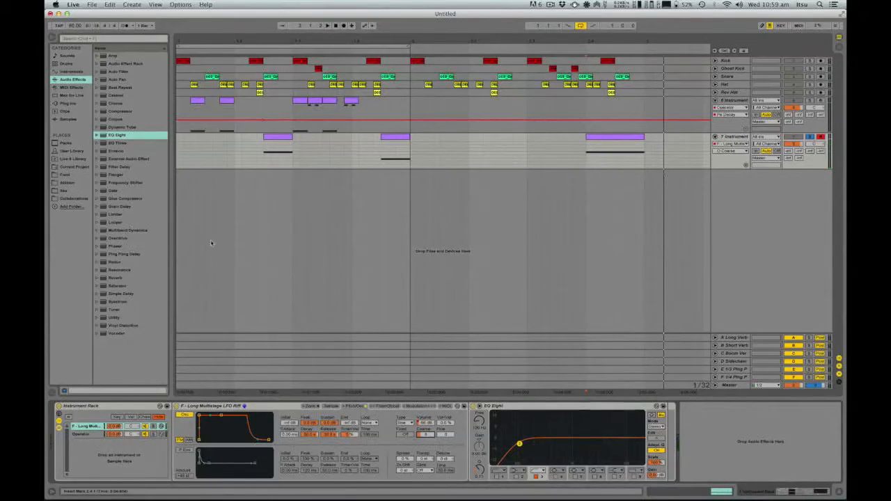
click(427, 422)
mouse_move(393, 493)
key(space)
key(space)
click(605, 136)
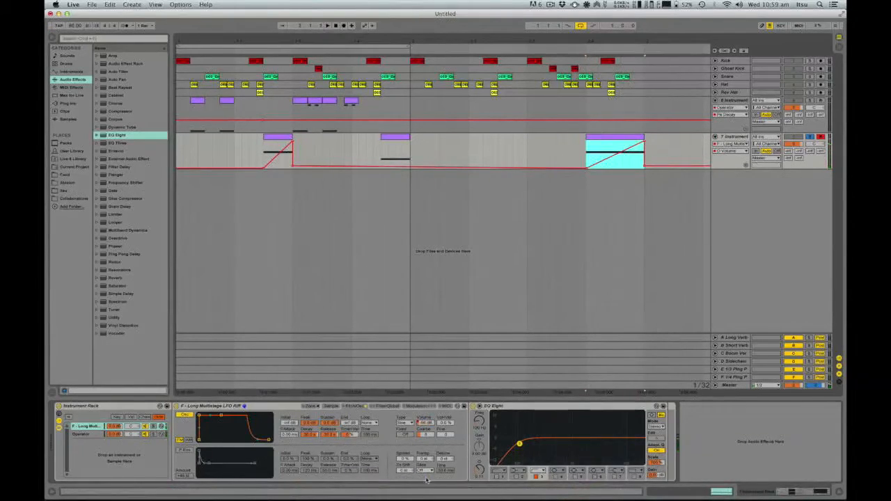
click(426, 434)
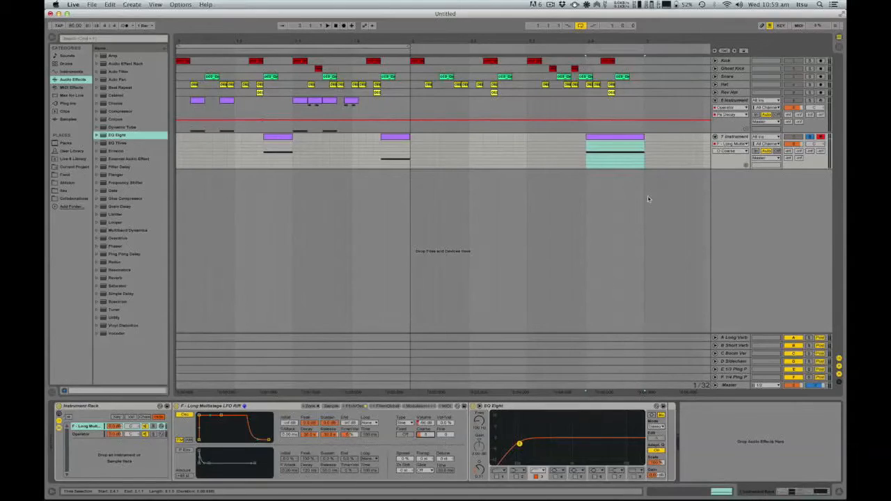
Automate the oscillator volume as a curved rise from minimum across the second long note and play it back
click(401, 135)
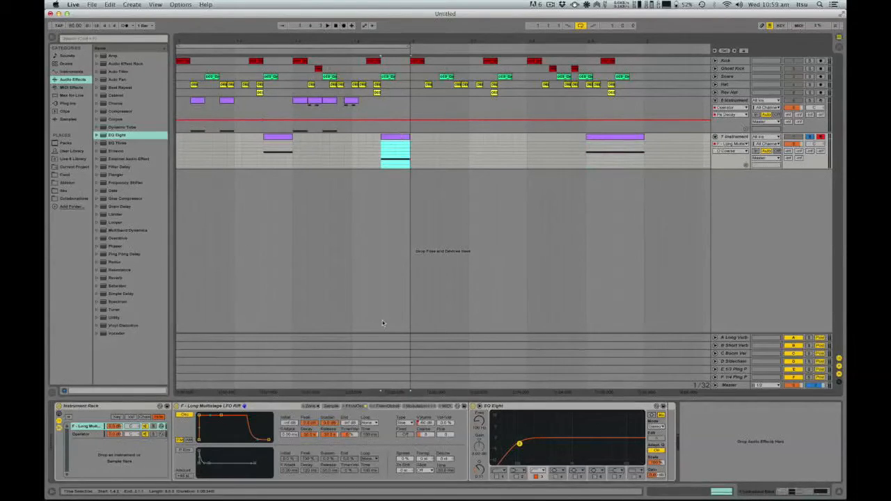
click(425, 422)
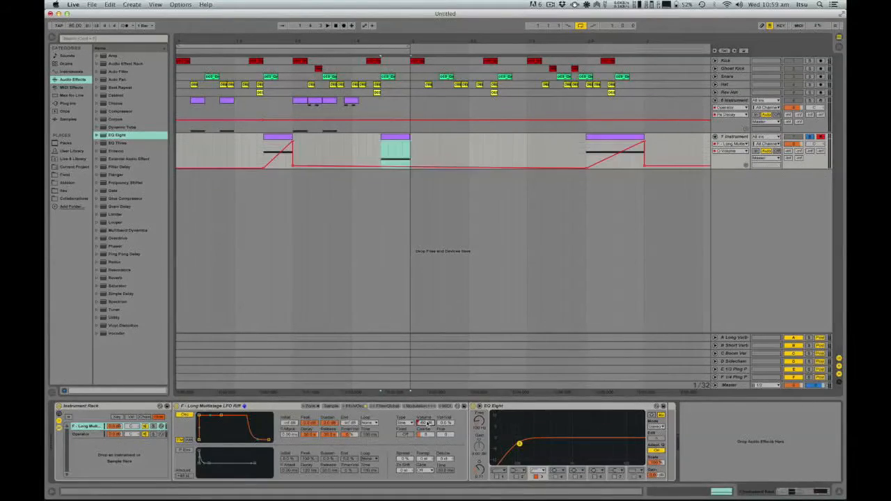
click(411, 167)
mouse_move(409, 168)
mouse_down()
mouse_move(410, 141)
mouse_move(401, 163)
mouse_up()
click(382, 151)
key(space)
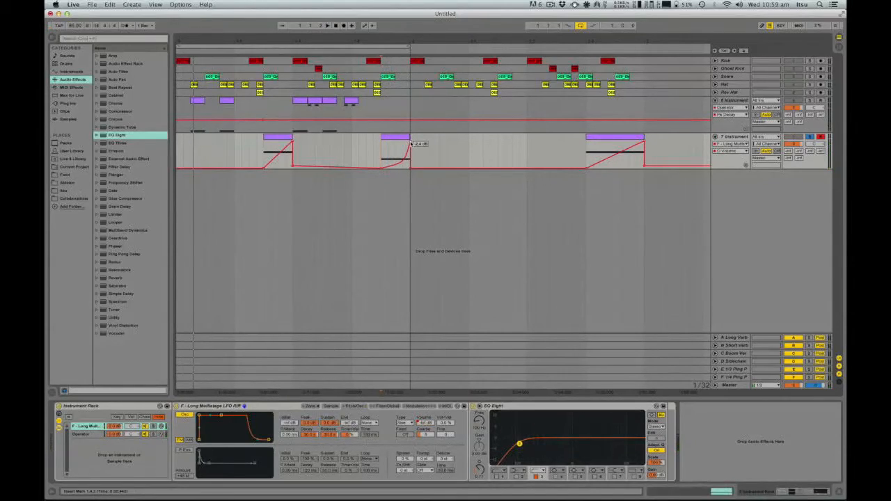
Audition the second long note with the peak of its oscillator volume curve removed, and undo the removal
click(410, 143)
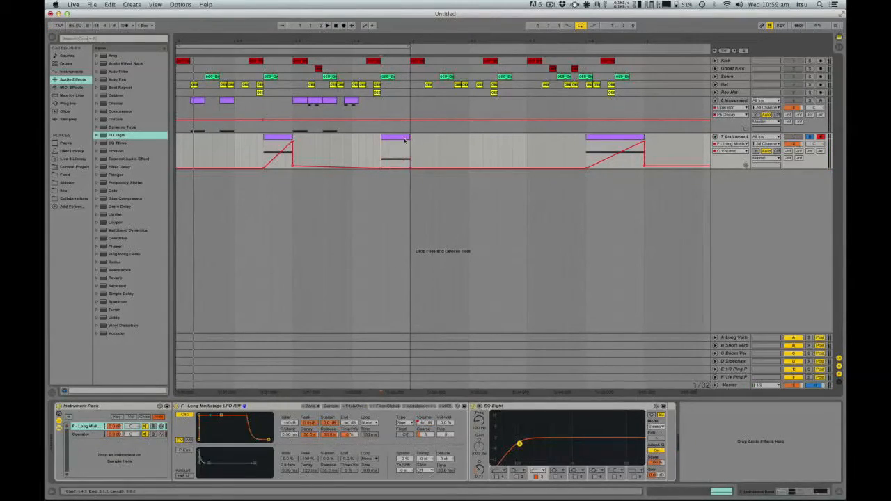
click(408, 137)
key(space)
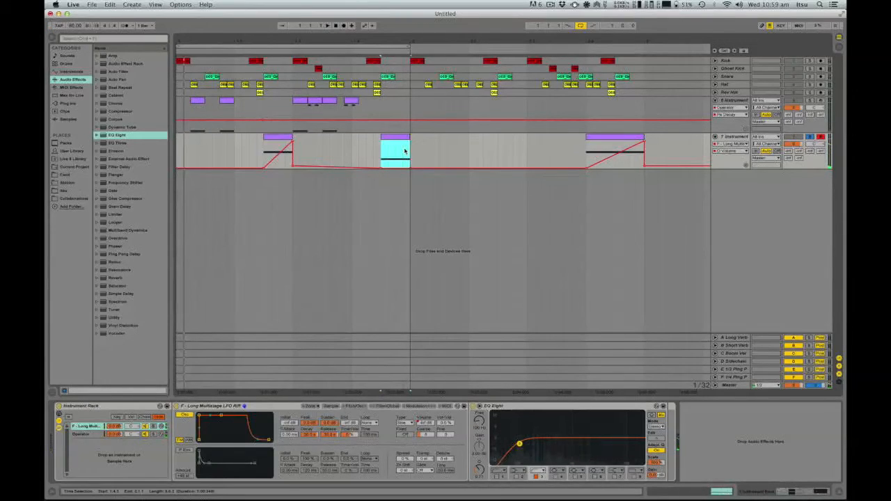
key(super+z)
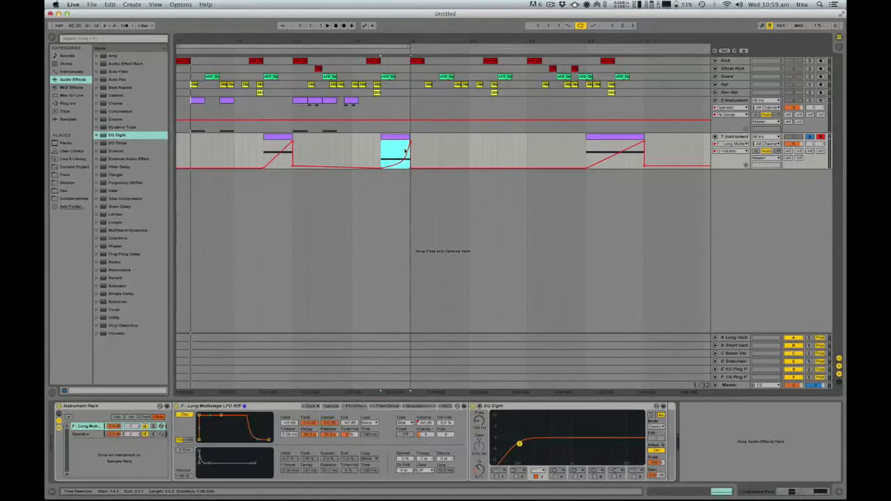
Review the Sampler's sample slice and its oscillator's Coarse and Volume automation on the duplicate track
click(217, 143)
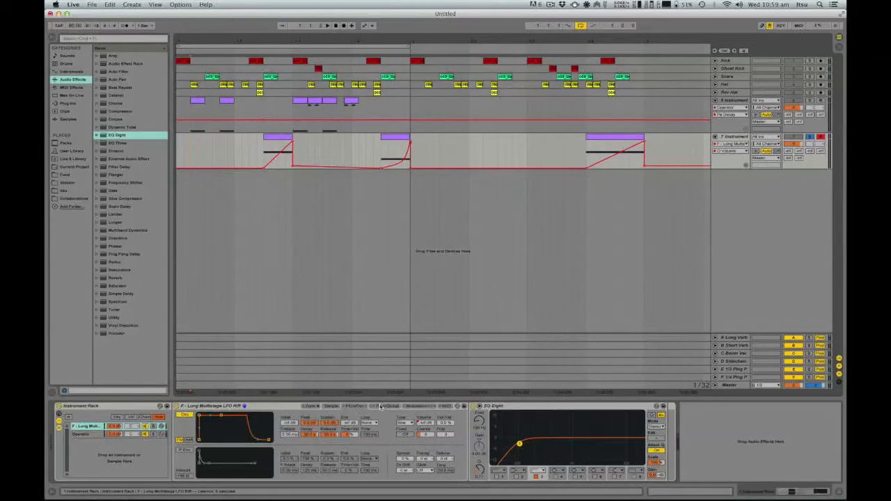
click(328, 406)
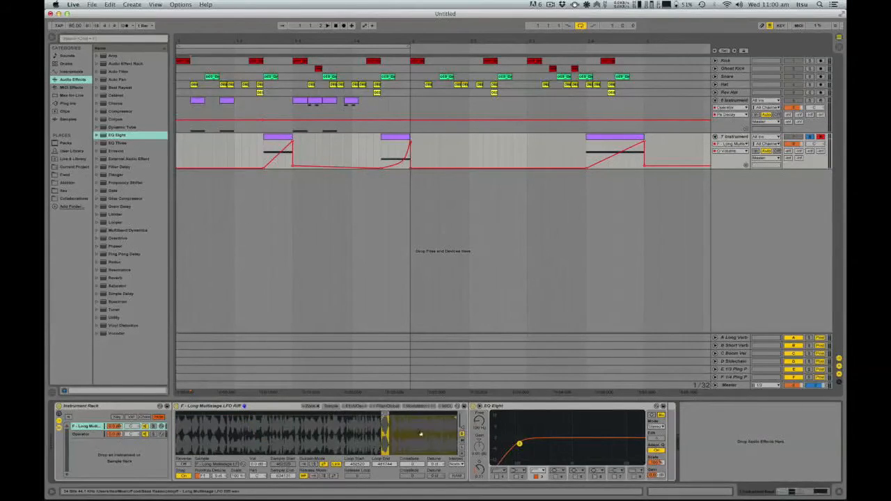
click(357, 407)
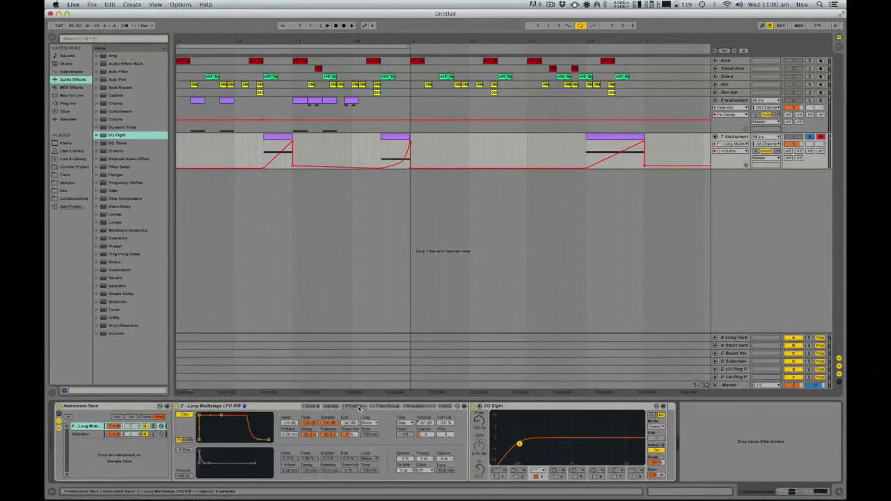
click(430, 435)
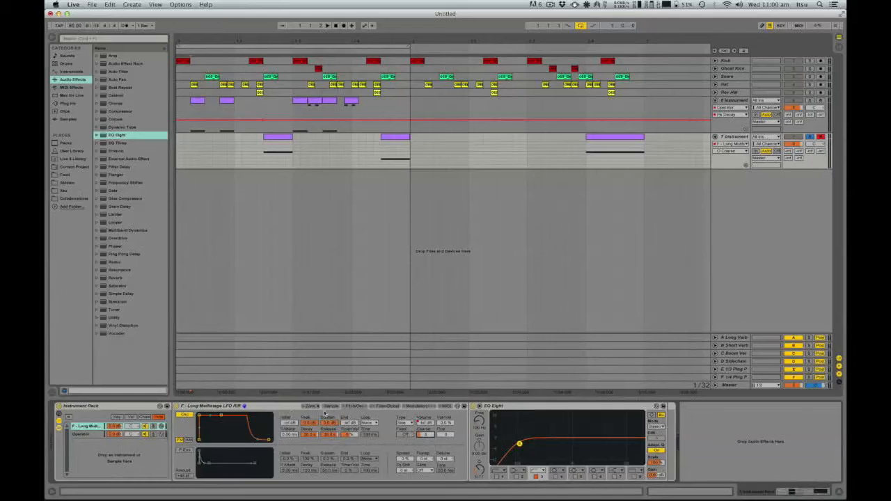
click(355, 384)
click(424, 423)
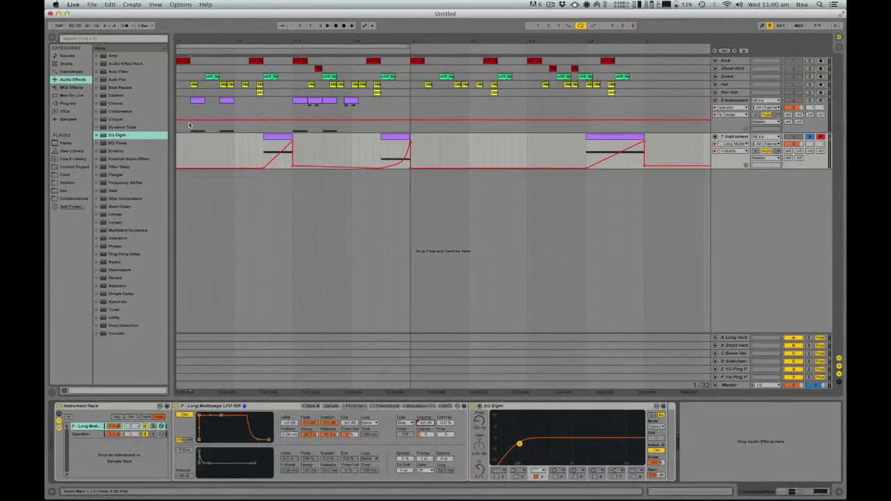
Select the original bass track and solo it
click(189, 124)
click(810, 99)
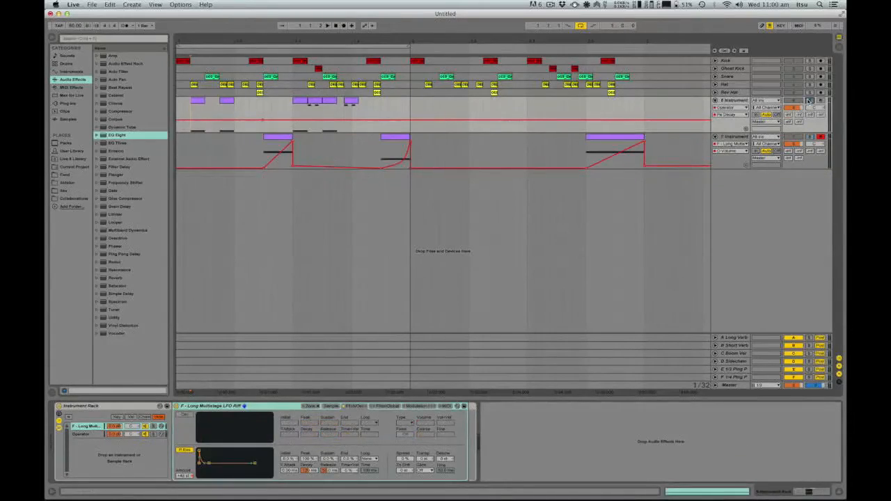
Turn on the Sampler's modulation oscillator on the original bass track and shorten its envelope's decay
click(183, 414)
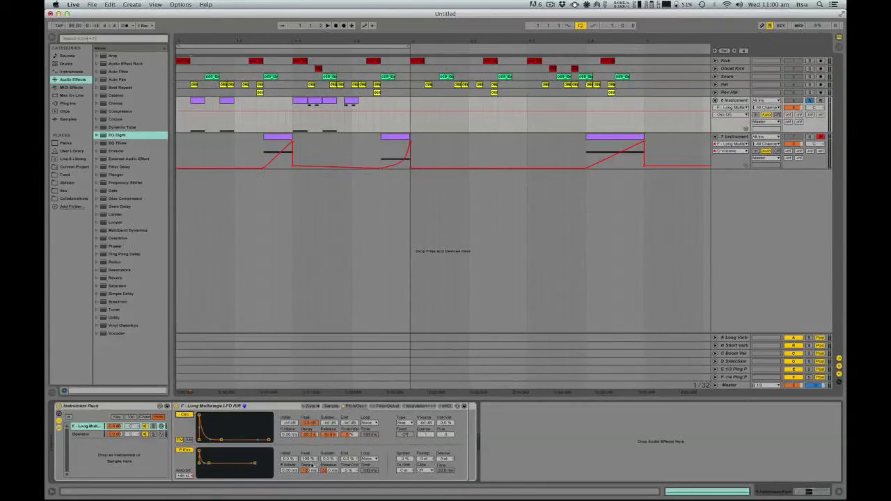
click(309, 435)
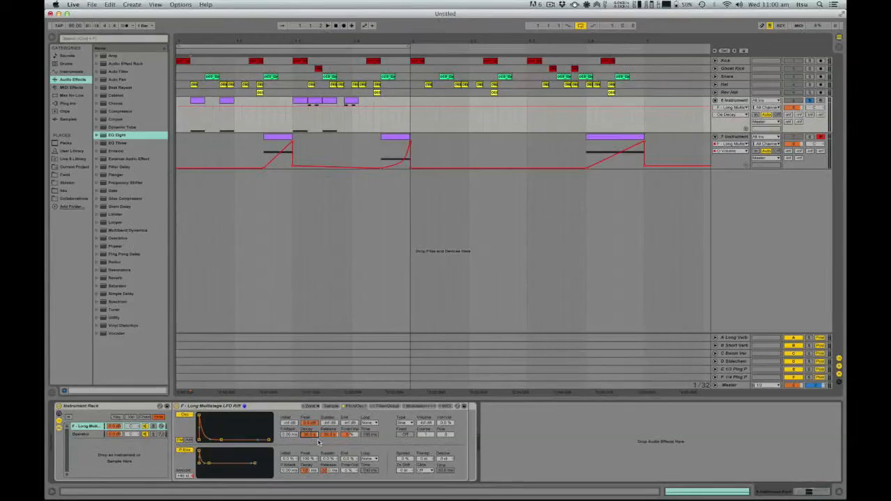
key(Return)
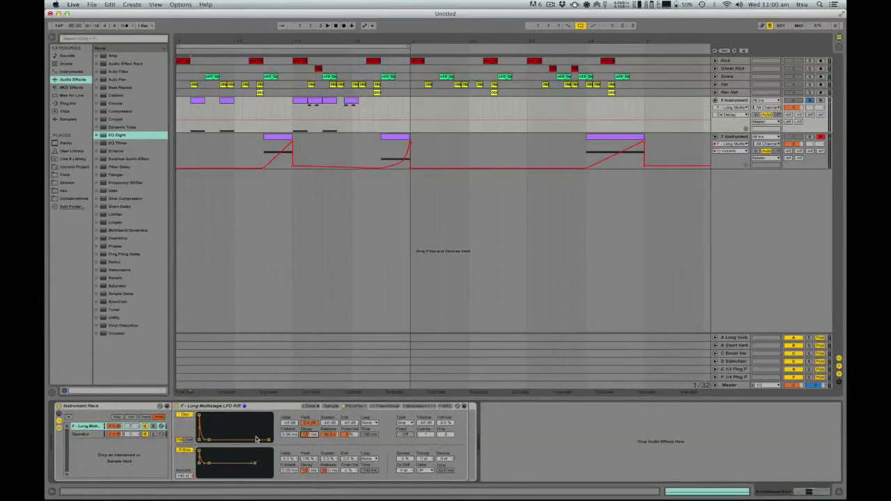
Set the modulation oscillator's volume to 0.0 dB and adjust its Coarse tuning
click(426, 423)
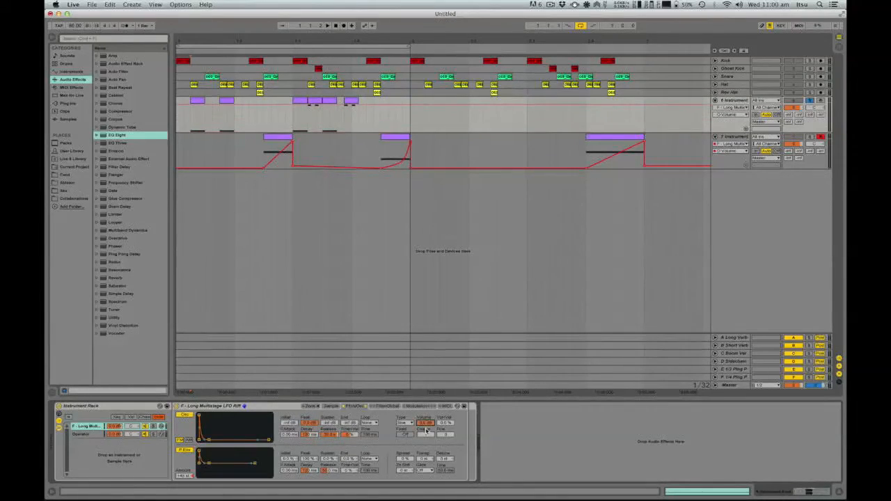
click(428, 424)
click(425, 436)
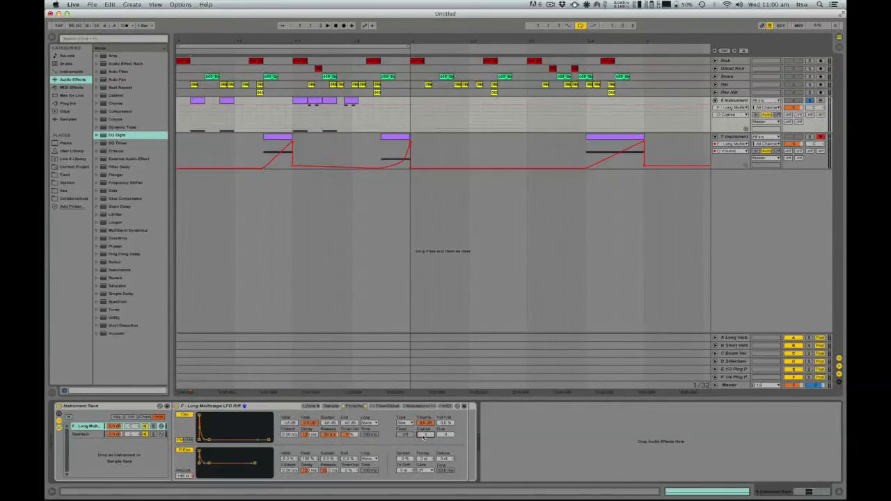
click(310, 435)
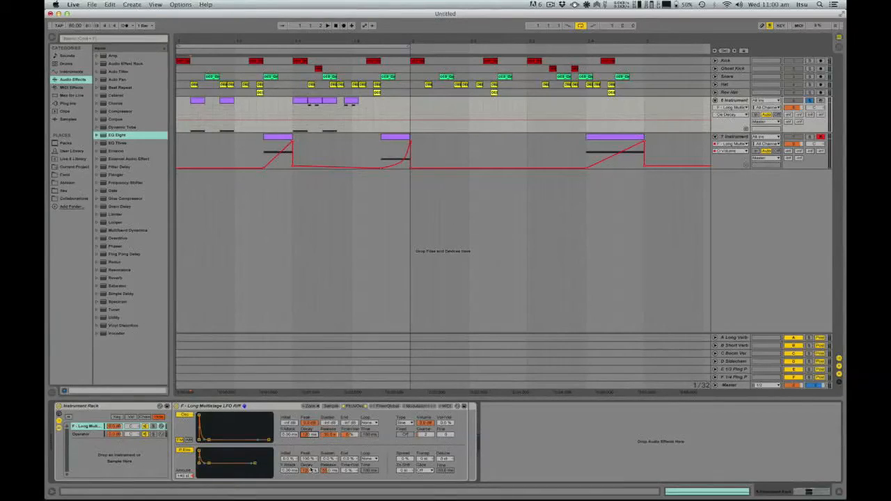
Audition the soloed bass line while comparing it with the modulation oscillator switched on and off
key(space)
key(space)
click(189, 415)
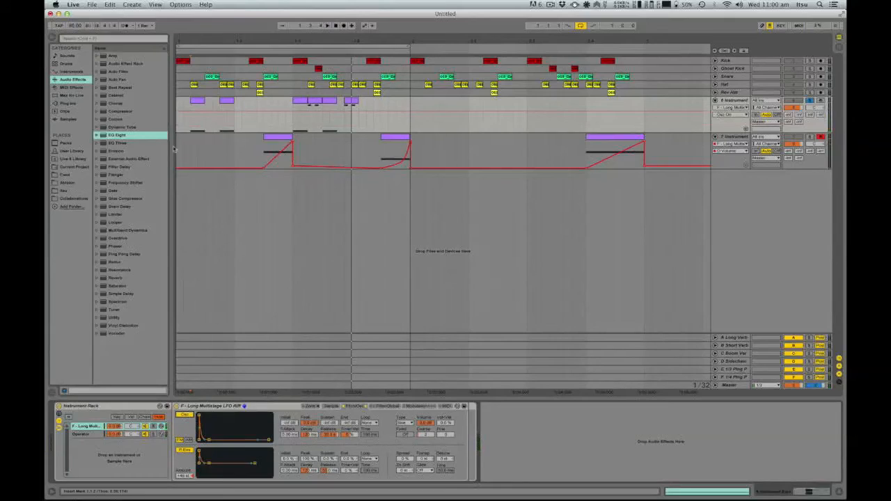
Lengthen the modulation oscillator envelope's decay while the soloed bass line plays, and stop playback
key(space)
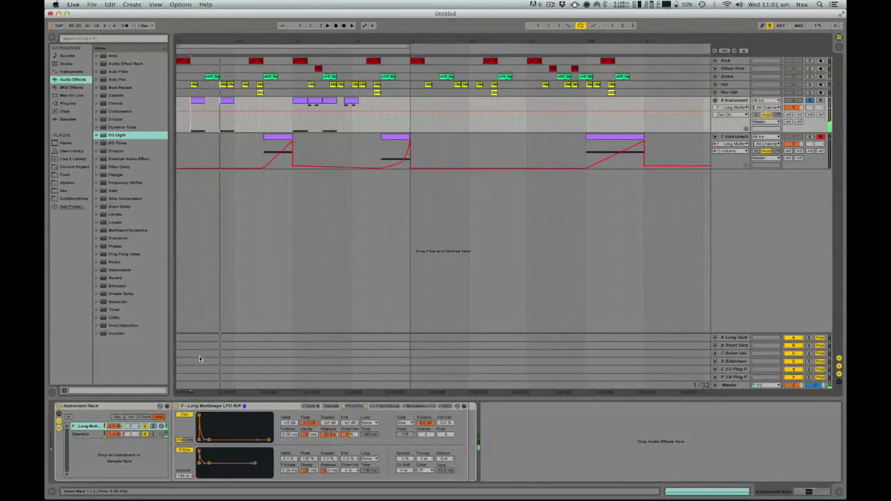
click(311, 435)
drag(311, 437, 311, 433)
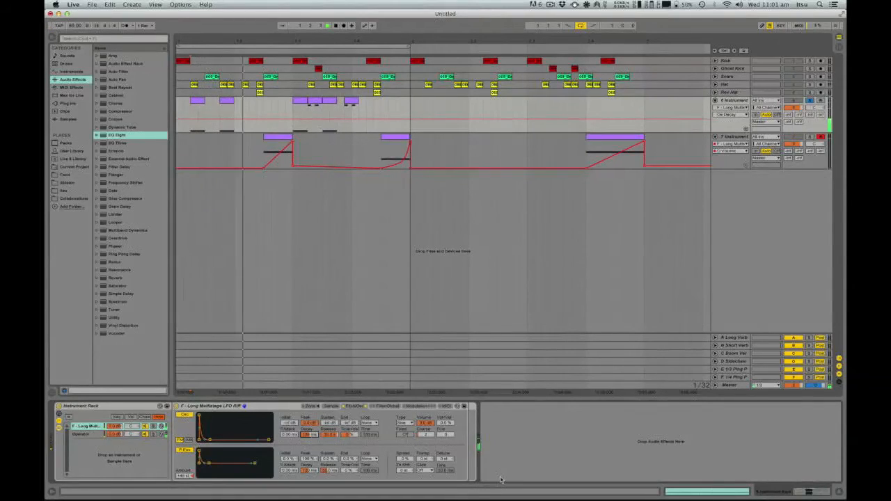
key(space)
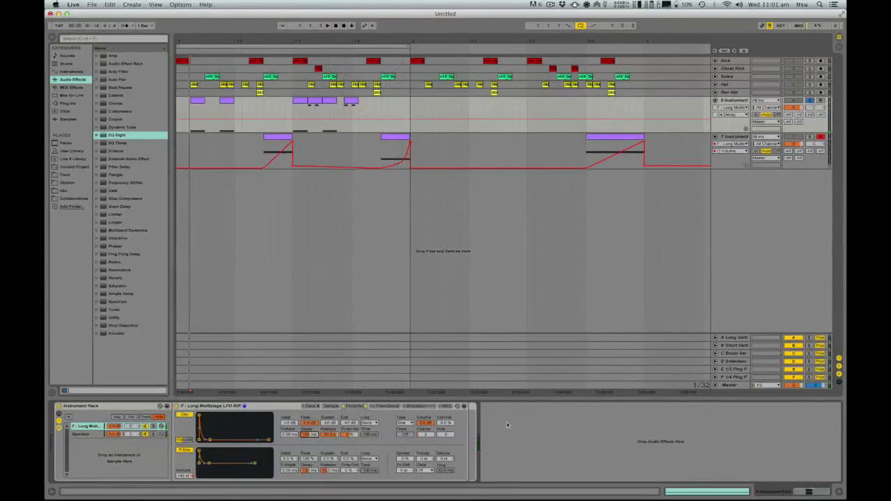
Remove the solo from the original bass track and play both bass tracks together with the drums
click(809, 137)
click(809, 137)
key(space)
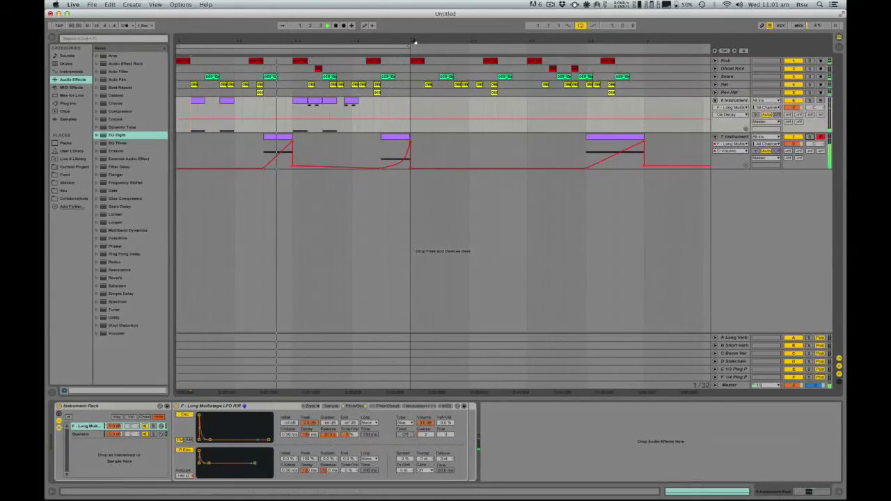
key(space)
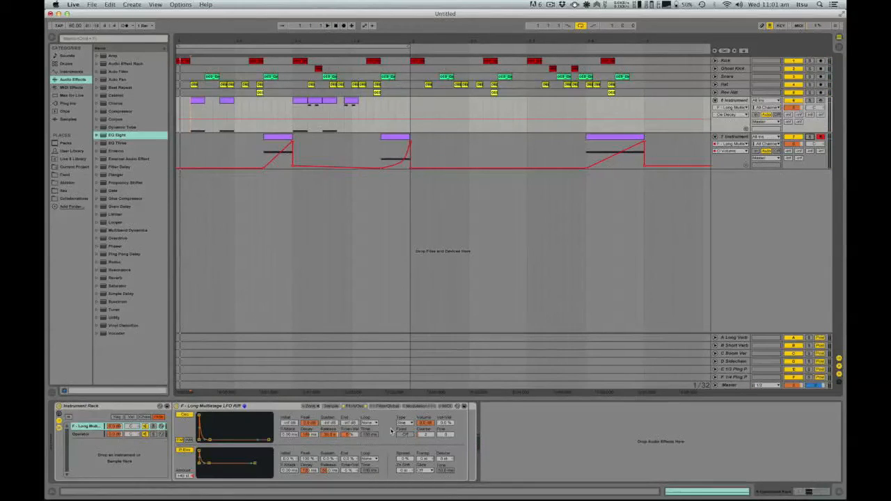
Look at the rack's Operator and Sampler chains, and try the Sampler oscillator's AM mode before returning it to FM
click(81, 435)
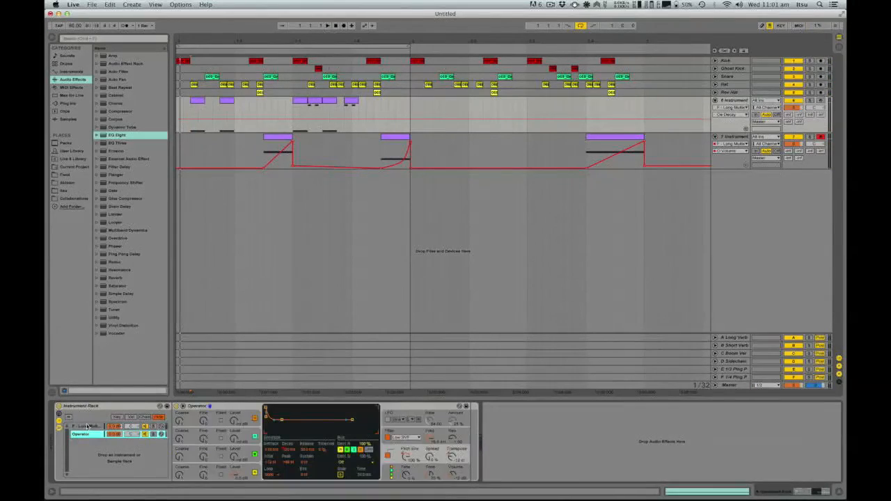
click(87, 426)
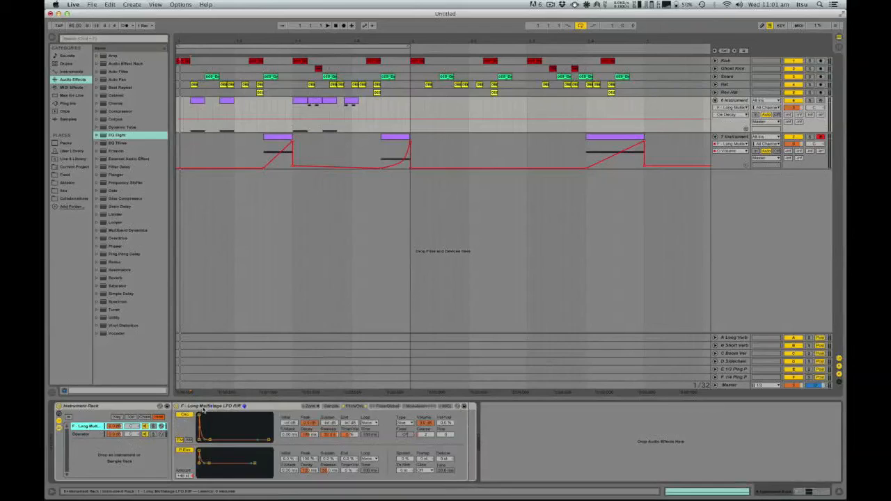
click(199, 415)
click(189, 440)
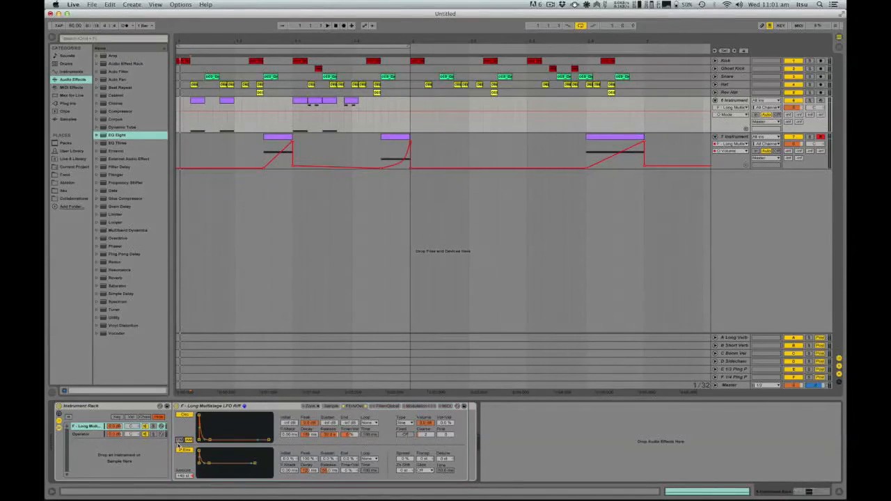
click(180, 441)
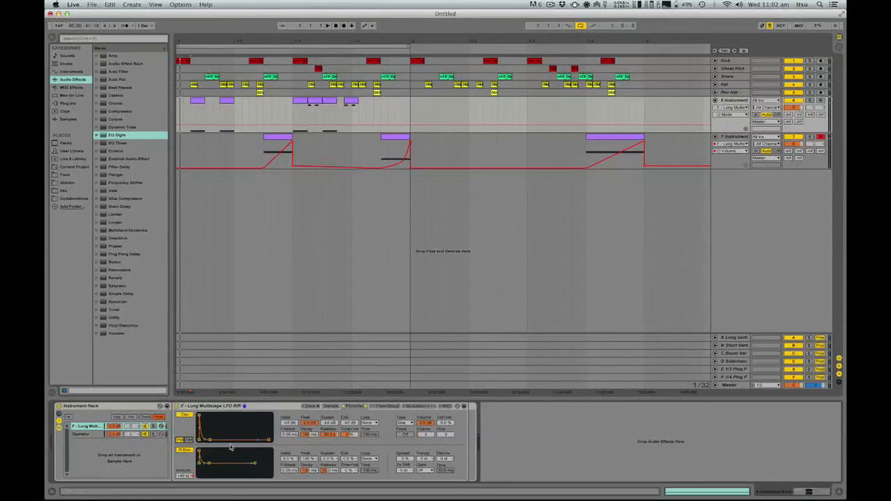
Review the modulation oscillator envelope's Decay setting and select the Sampler device
click(312, 435)
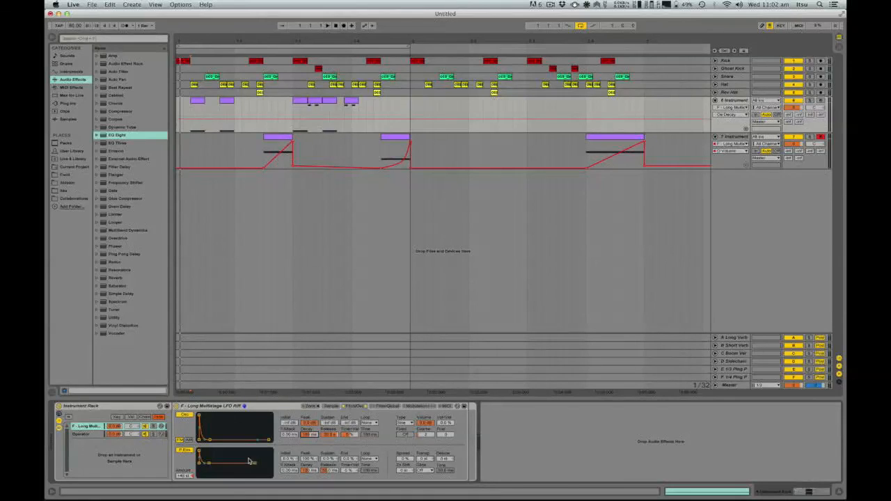
click(199, 412)
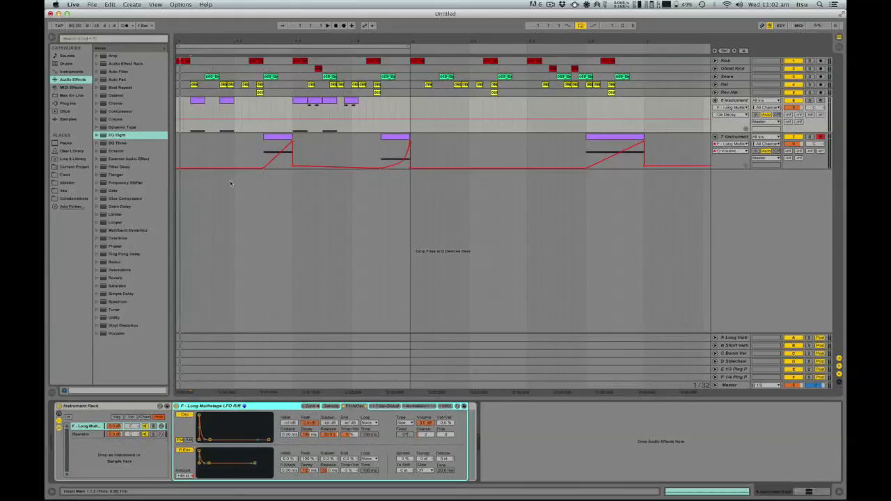
drag(400, 40, 355, 42)
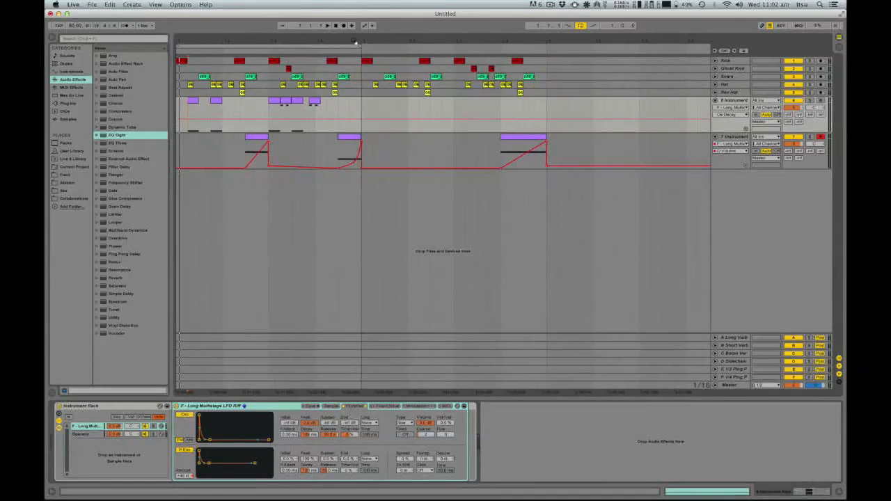